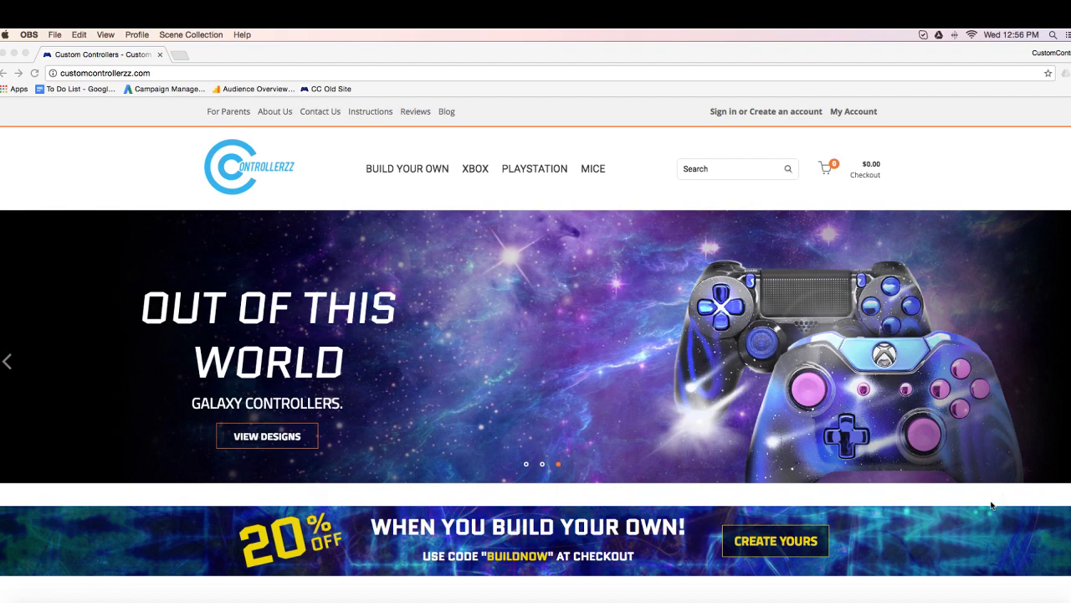
Look through the homepage's banners, product categories, featured products, top sellers and footer
scroll(893, 523, "down", 5)
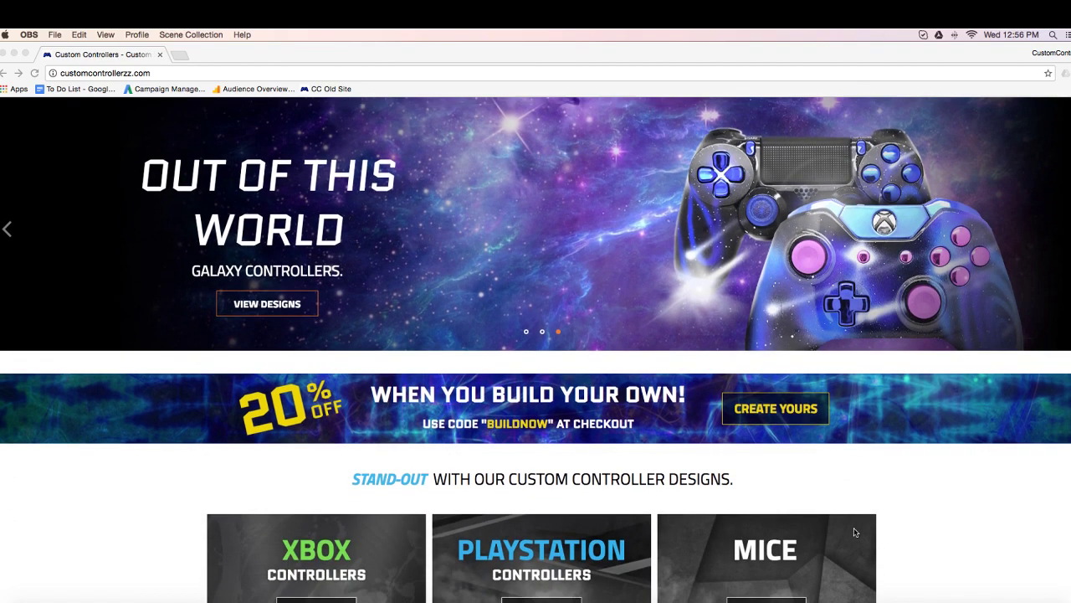
scroll(854, 532, "down", 2)
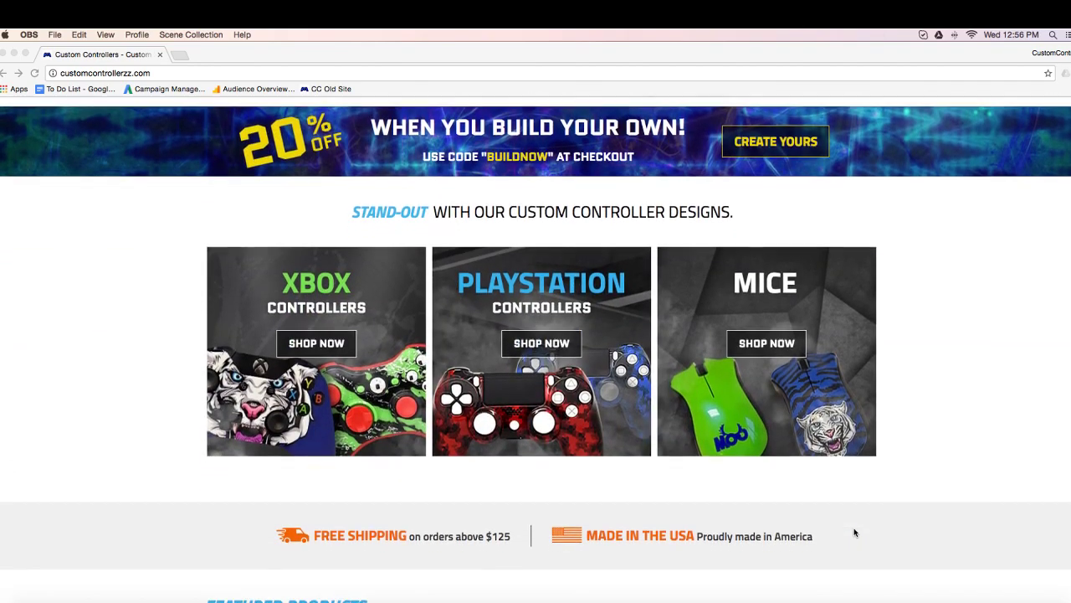
scroll(854, 532, "down", 5)
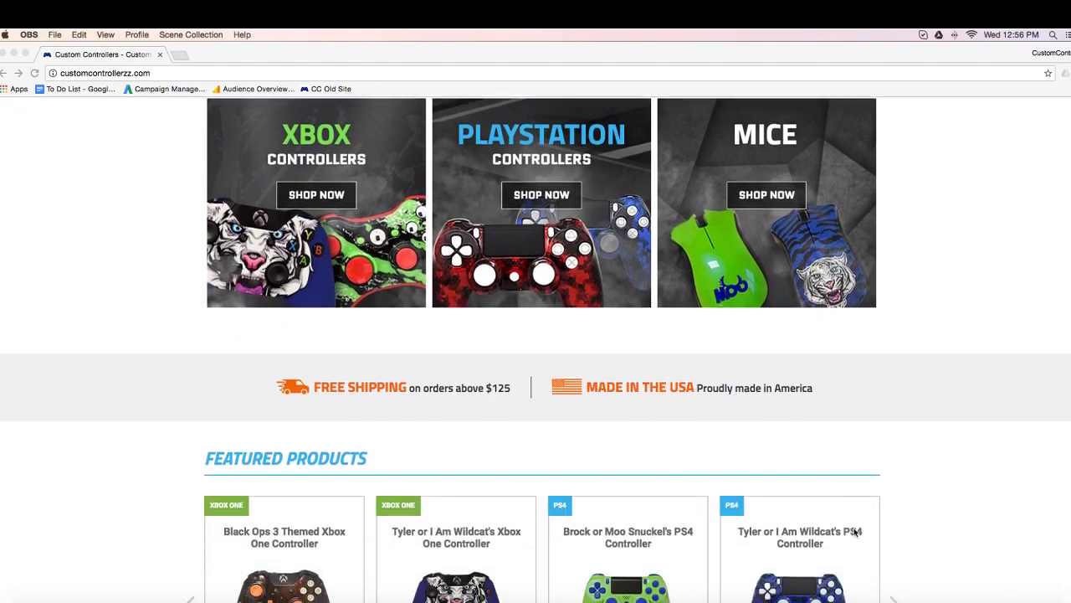
scroll(855, 533, "down", 6)
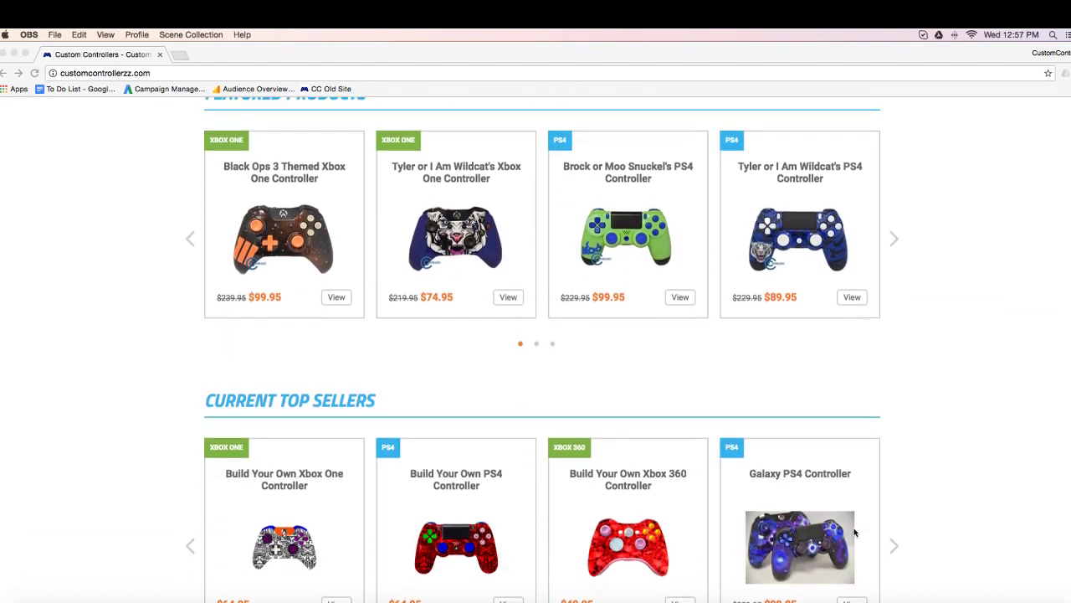
scroll(855, 533, "down", 3)
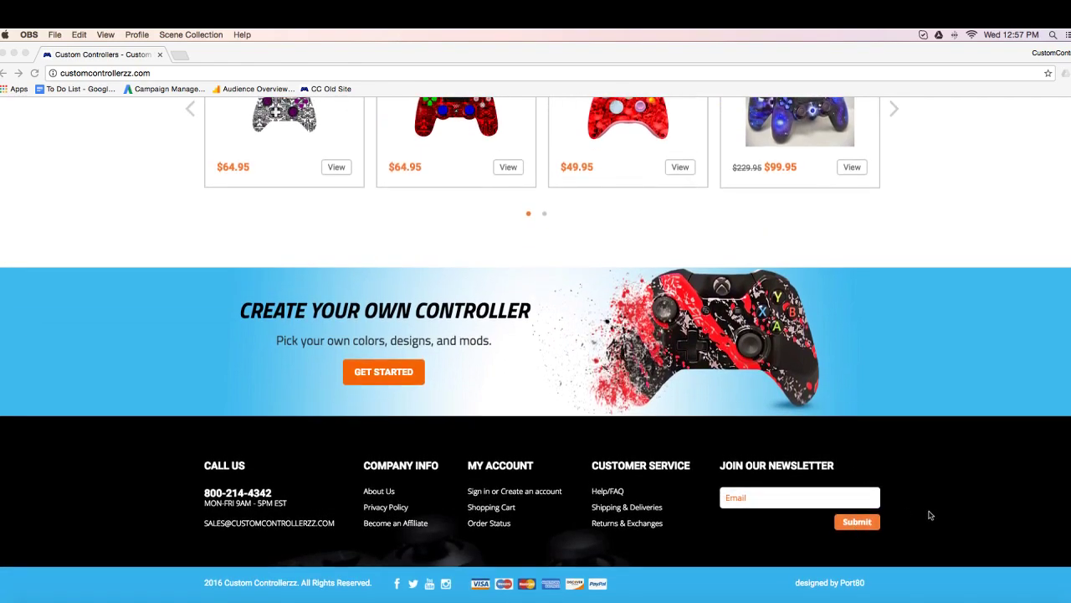
scroll(934, 515, "up", 14)
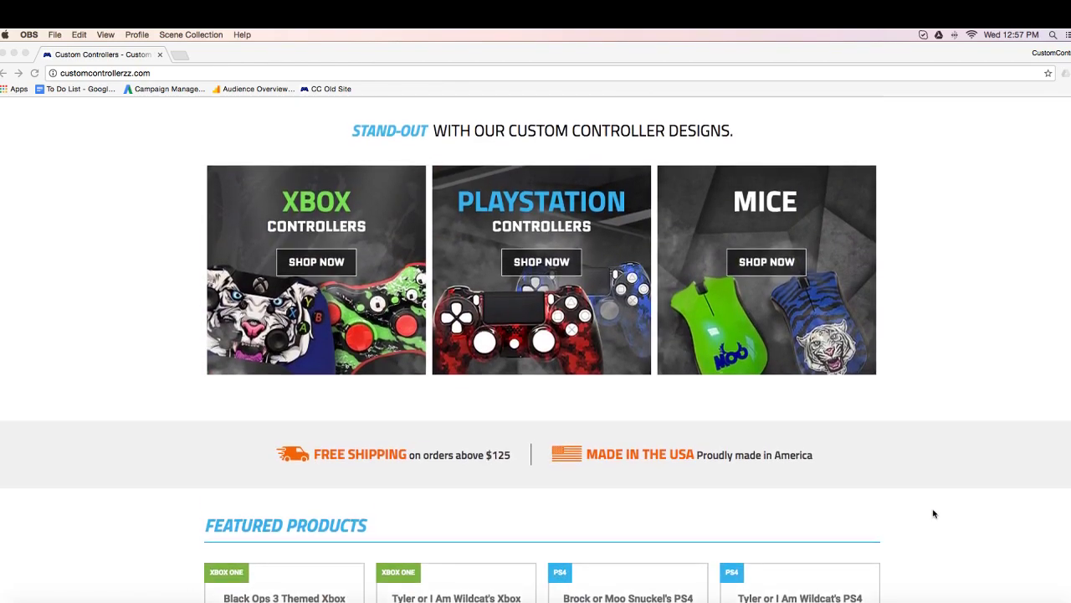
scroll(934, 514, "up", 5)
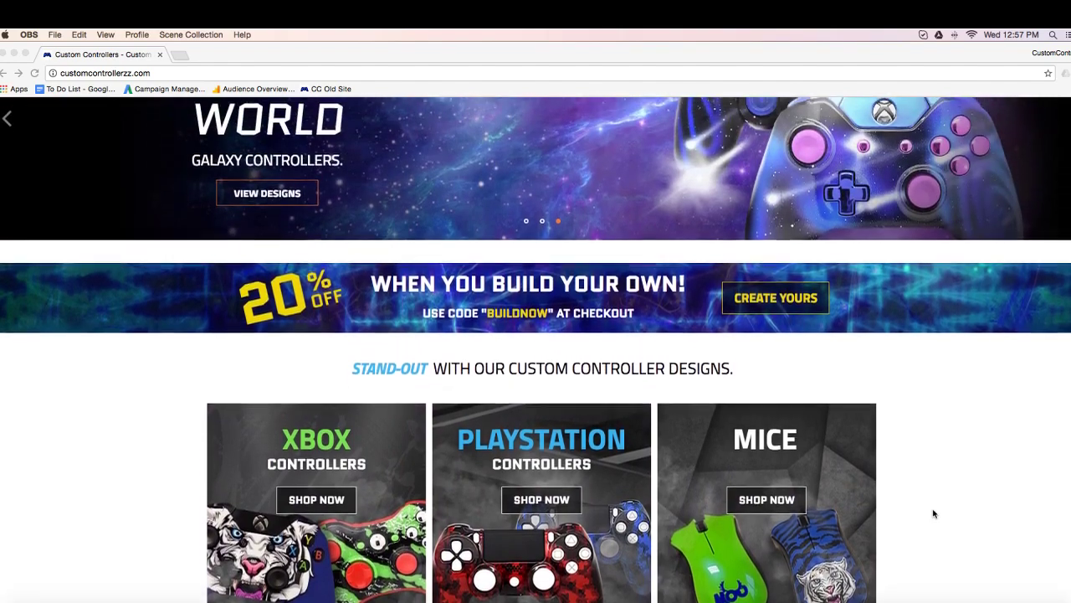
scroll(934, 514, "up", 3)
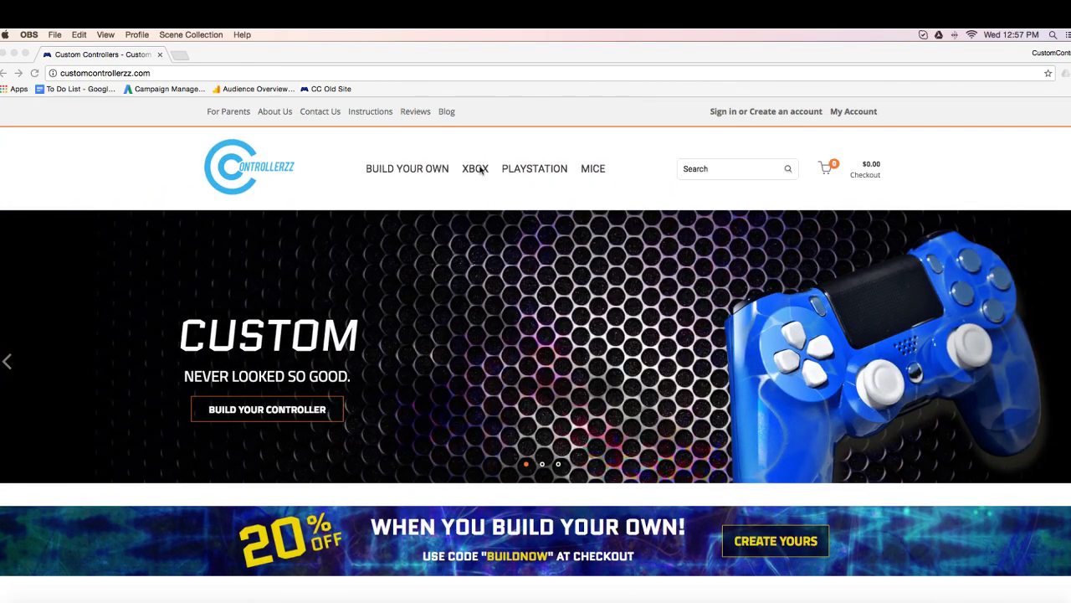
View the Xbox and PlayStation product categories in the site navigation
left_click(478, 186)
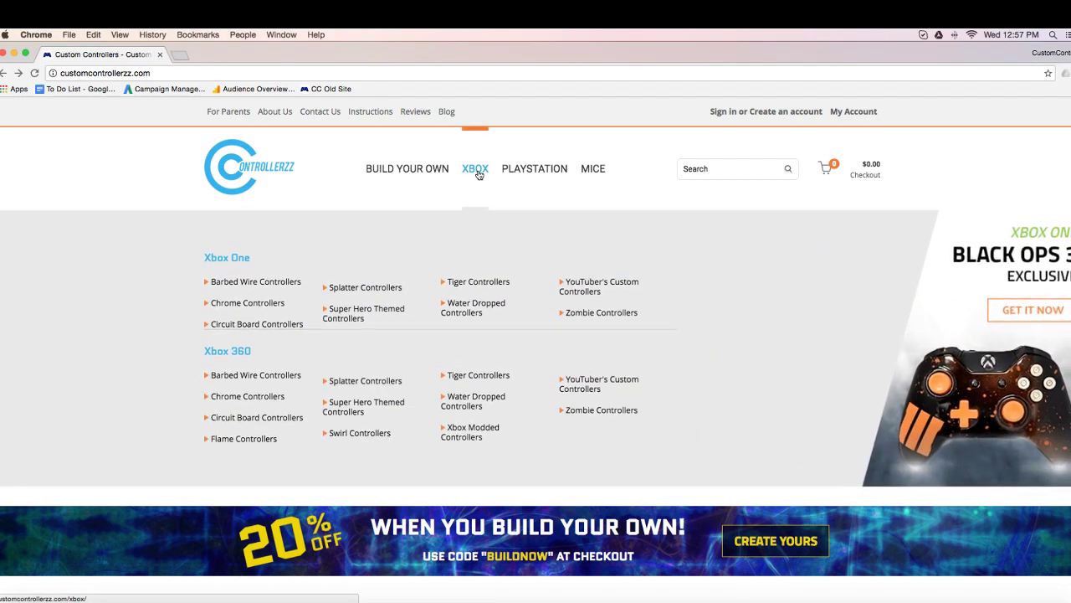
mouse_move(526, 172)
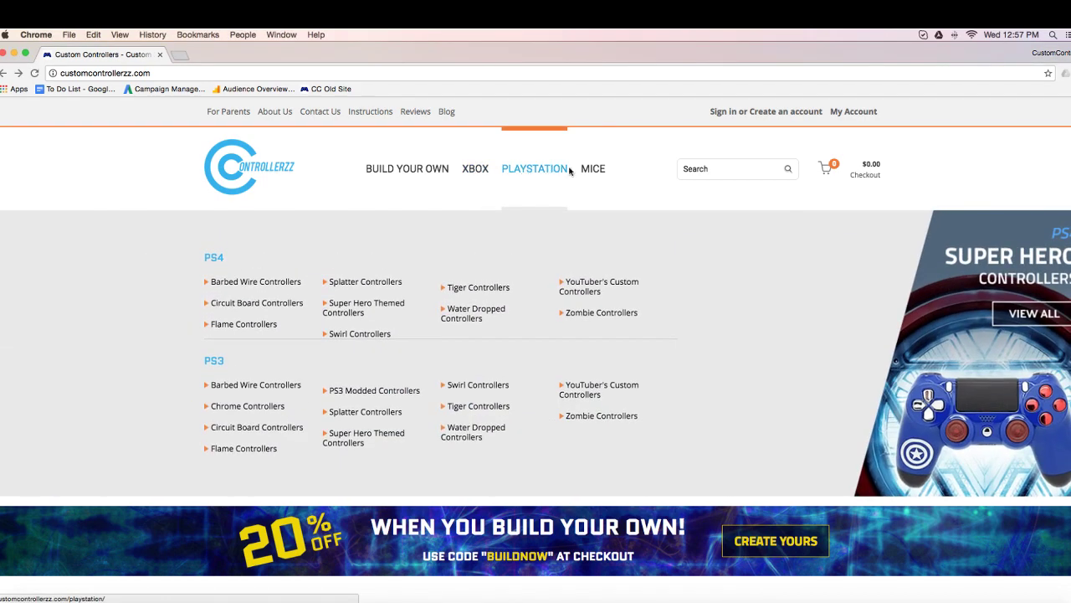
mouse_move(600, 171)
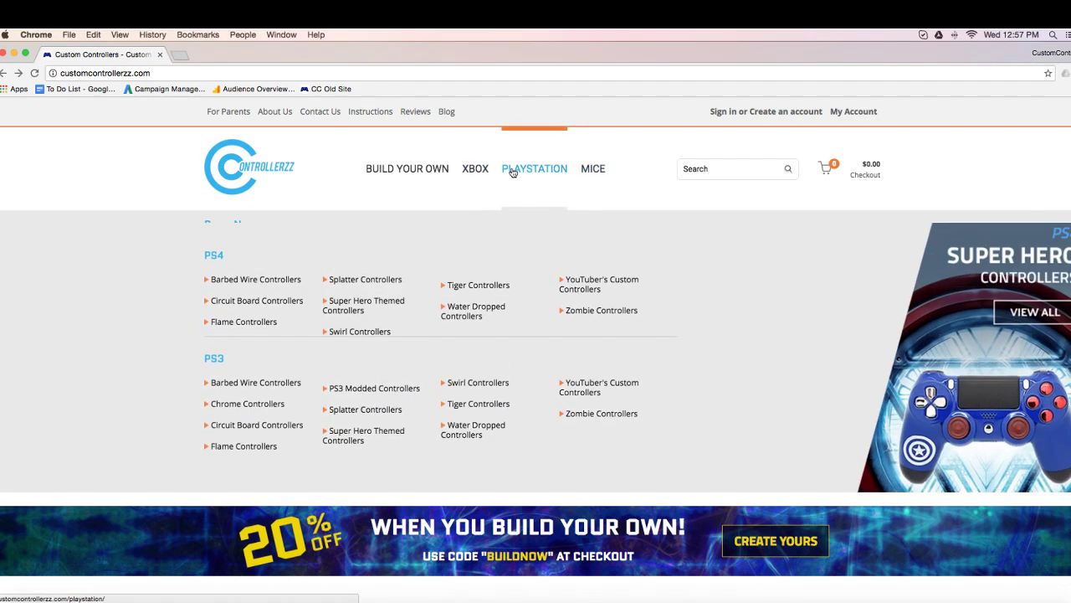
Open the Build Your Own Xbox One Controller page
left_click(429, 171)
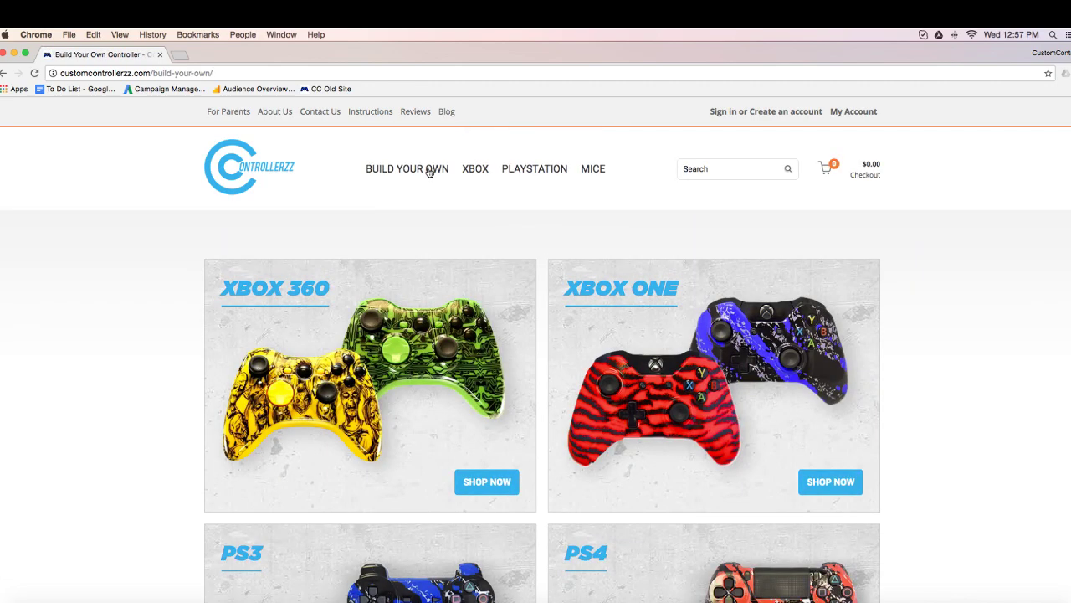
scroll(125, 363, "down", 3)
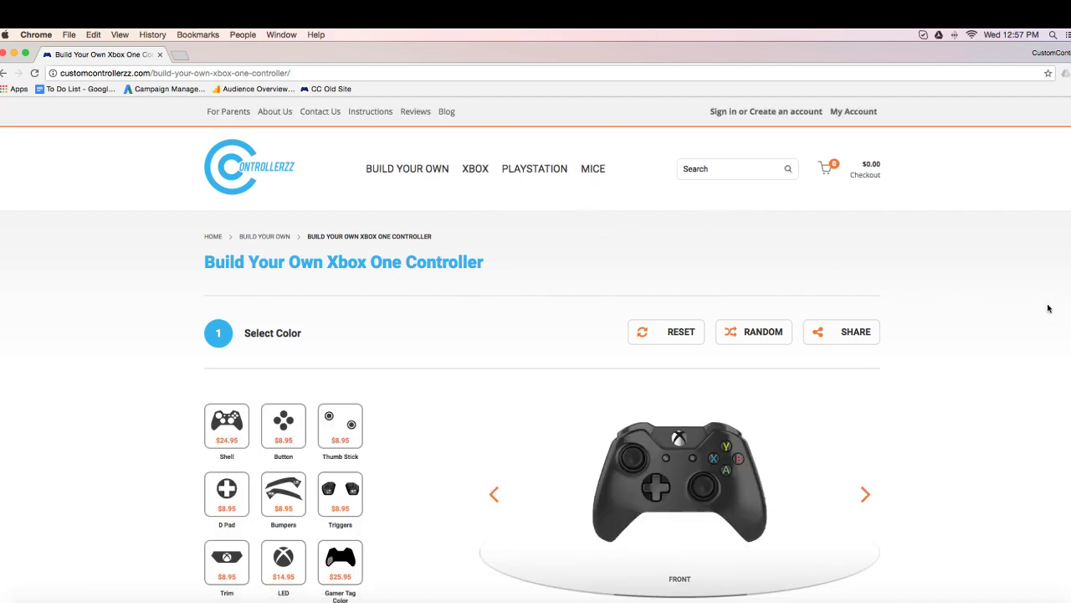
Give the controller shell the red circuit board design
scroll(1037, 359, "down", 5)
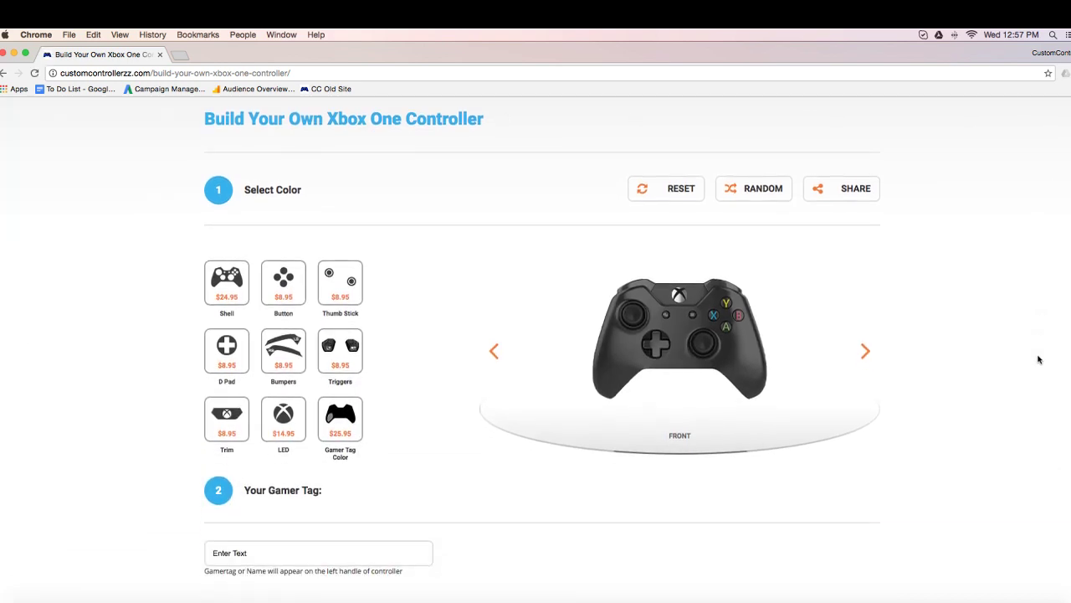
left_click(219, 242)
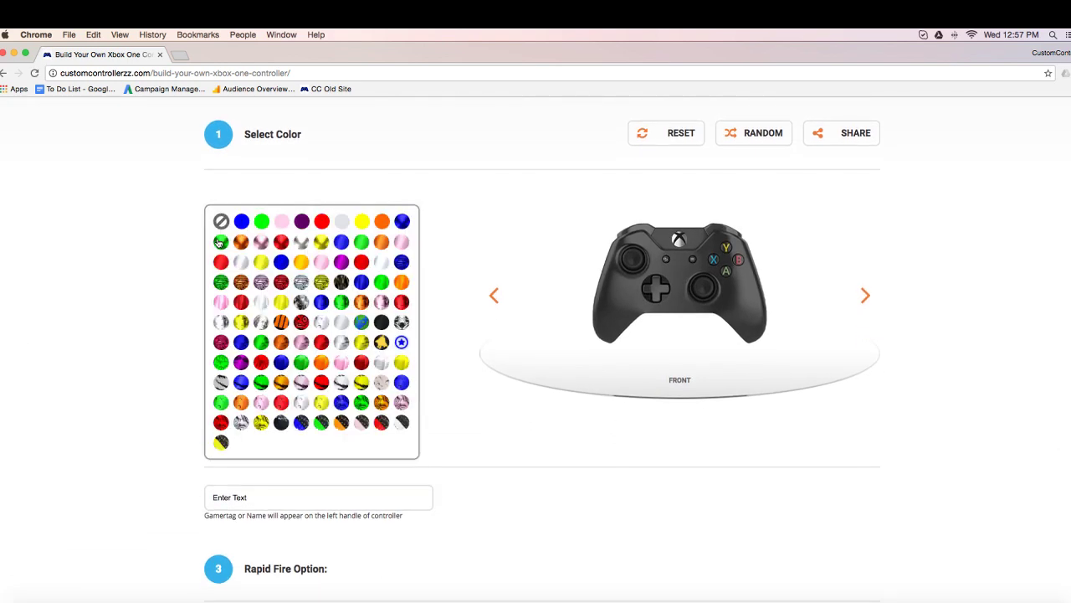
left_click(280, 282)
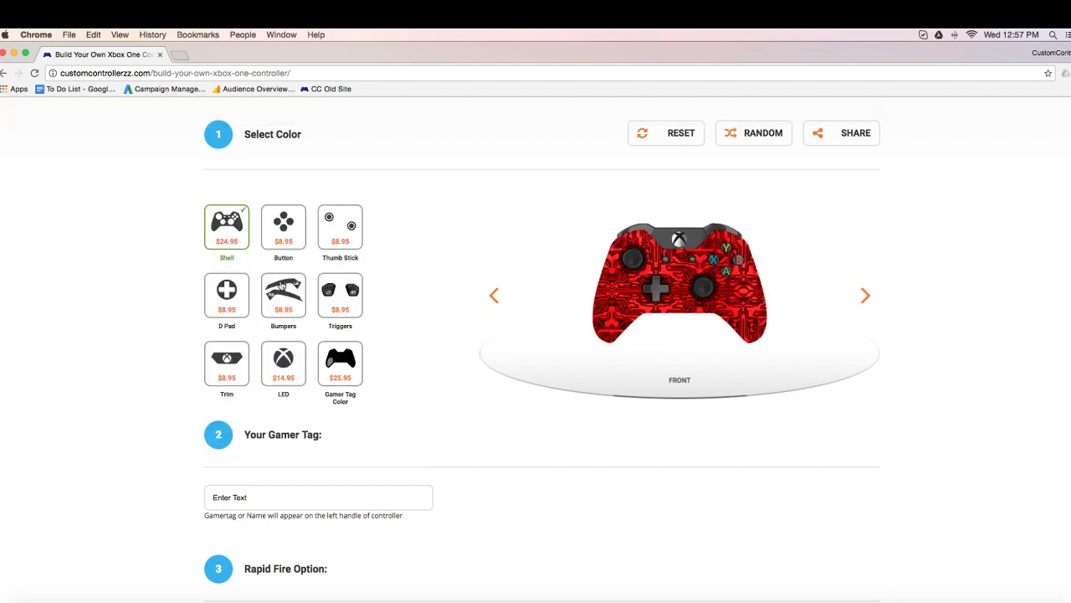
Set the controller's buttons and thumb sticks to blue
left_click(297, 226)
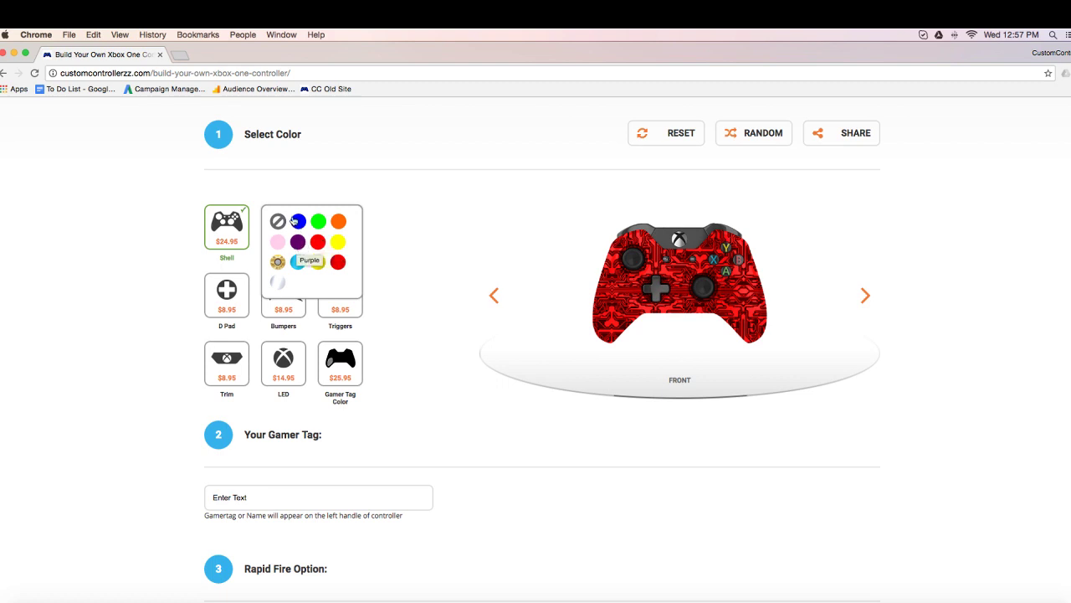
left_click(298, 221)
left_click(325, 232)
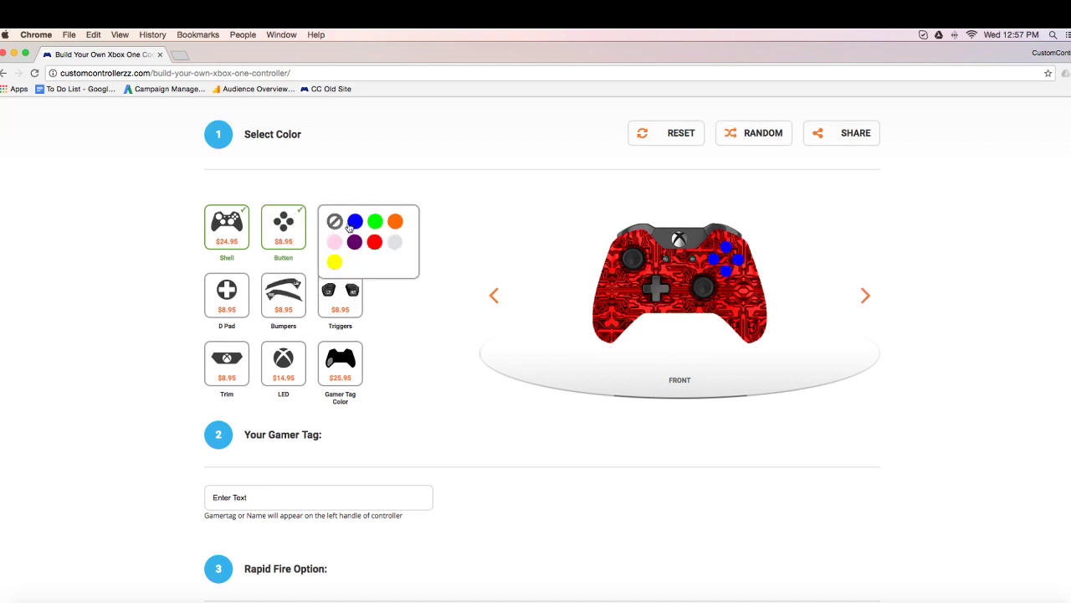
left_click(355, 222)
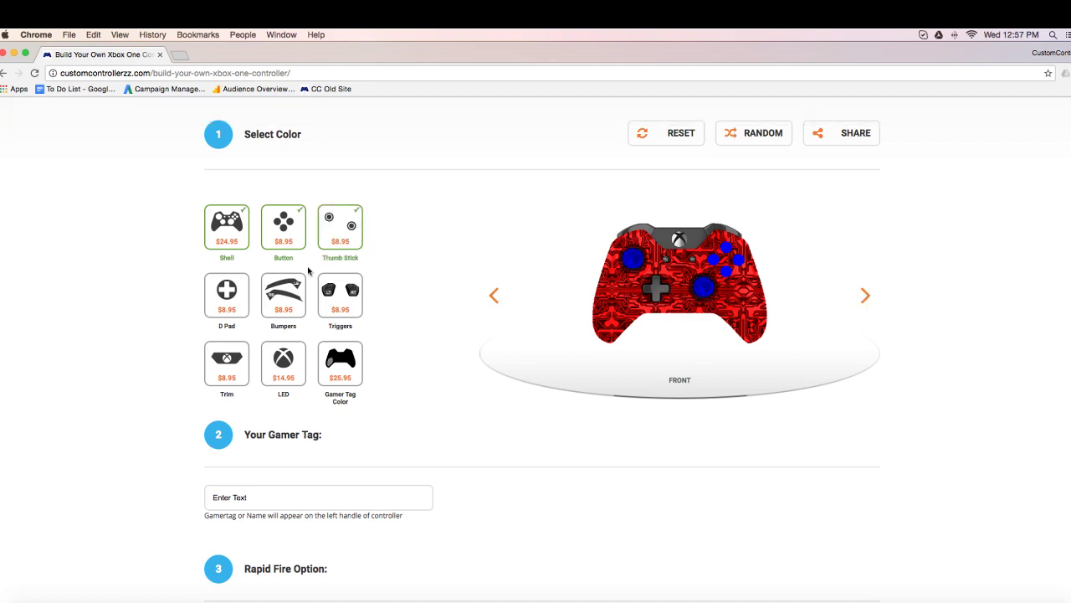
Set the controller's D pad, bumpers and triggers to blue
left_click(229, 291)
left_click(245, 291)
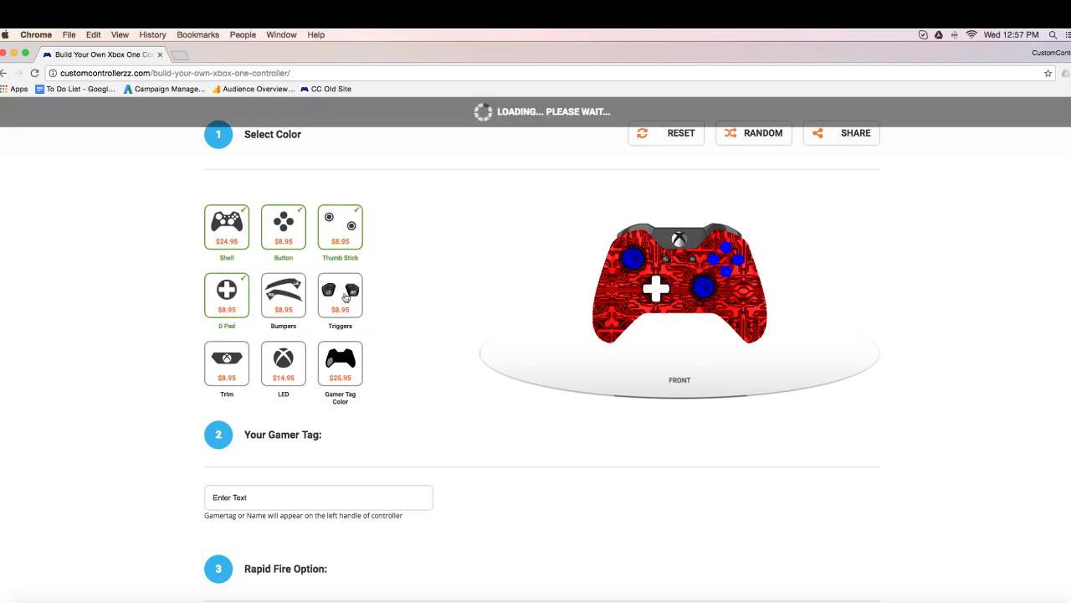
left_click(300, 294)
left_click(299, 291)
left_click(338, 301)
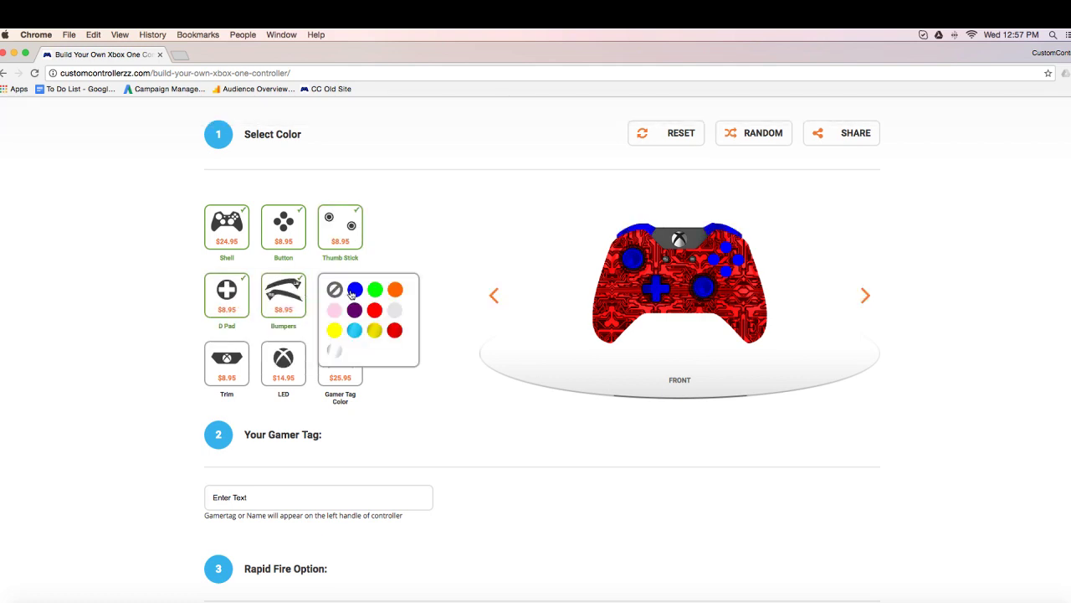
left_click(354, 290)
Rotate the controller preview through its back and side views, ending on the front
left_click(864, 296)
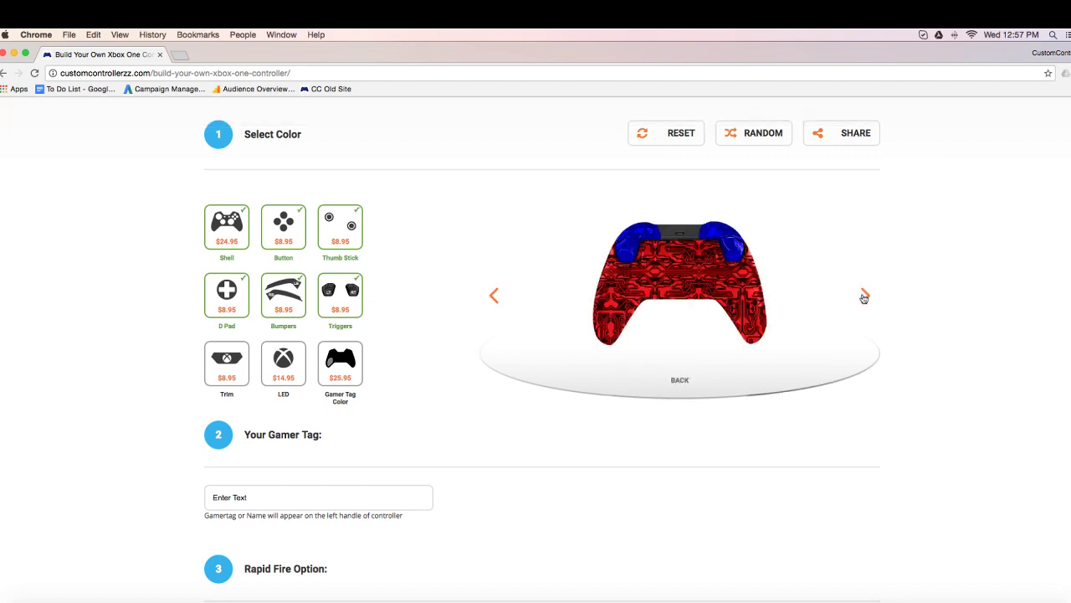
left_click(865, 296)
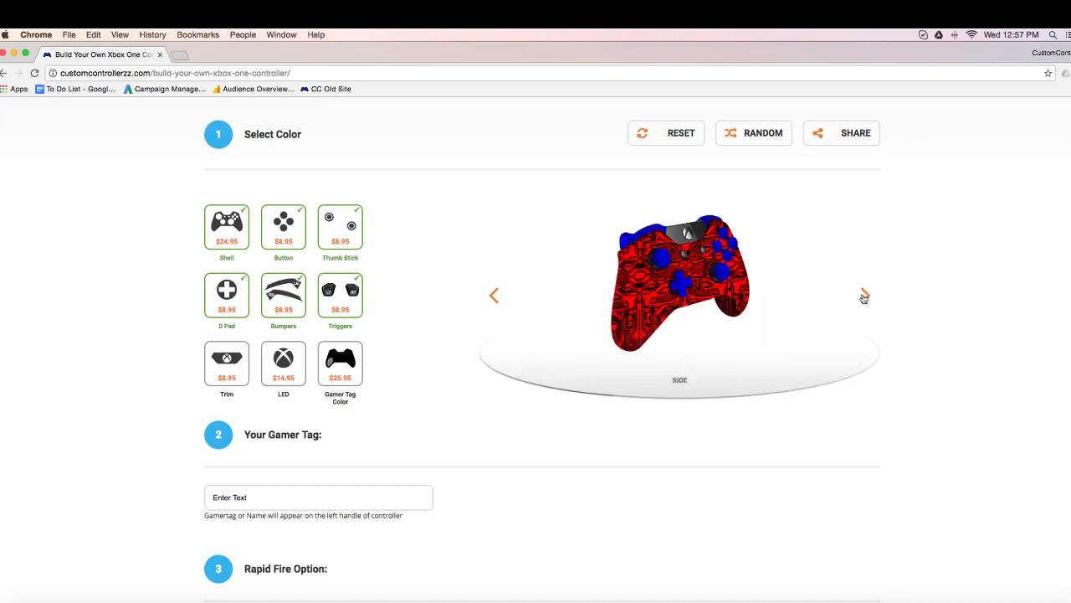
left_click(864, 298)
Randomize the controller design four times
scroll(848, 301, "down", 1)
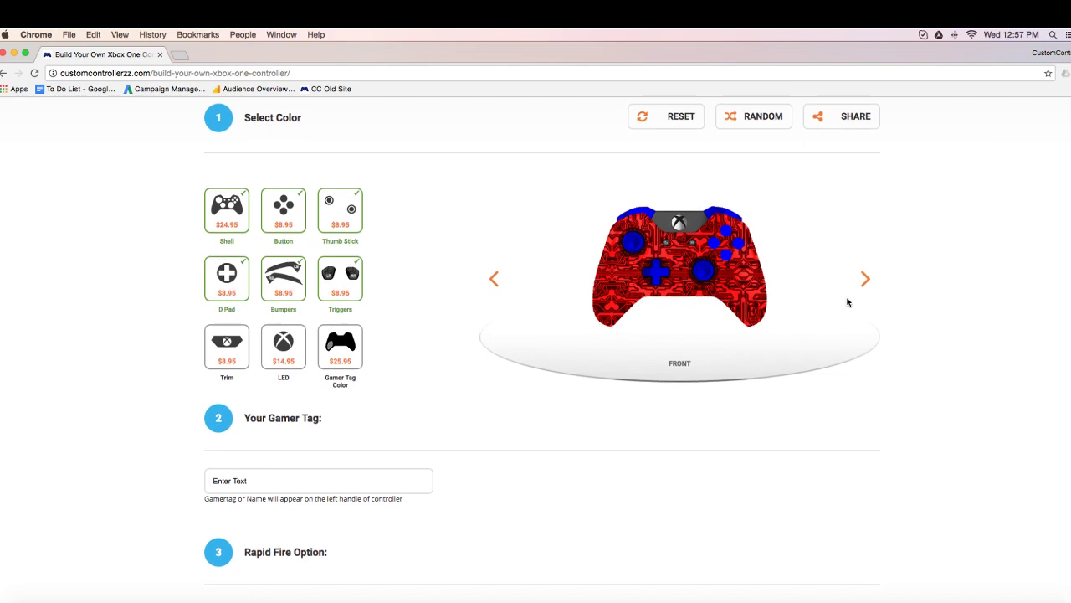
left_click(757, 119)
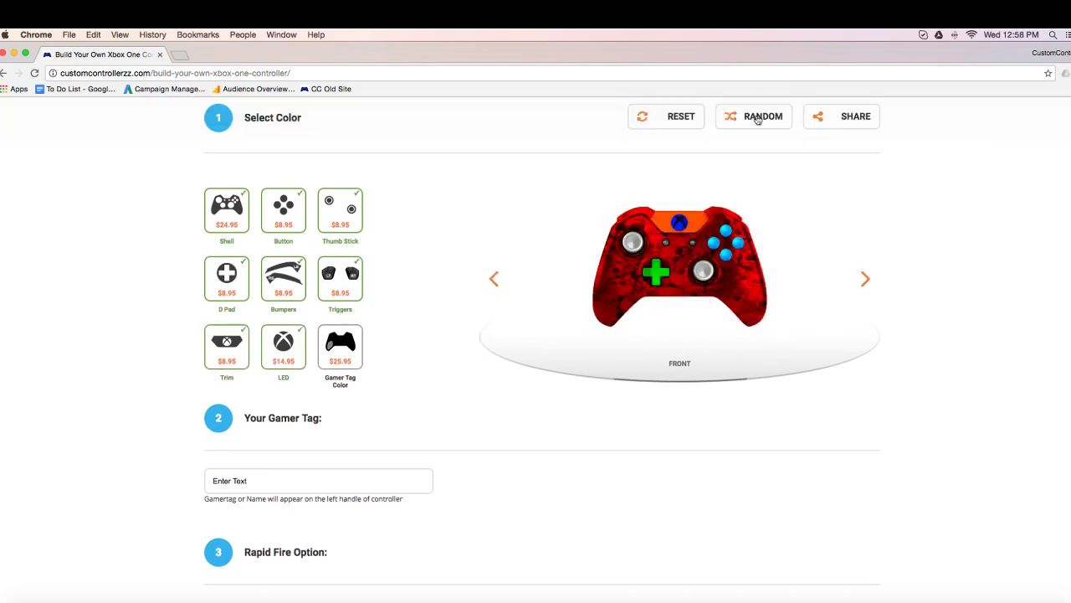
left_click(758, 121)
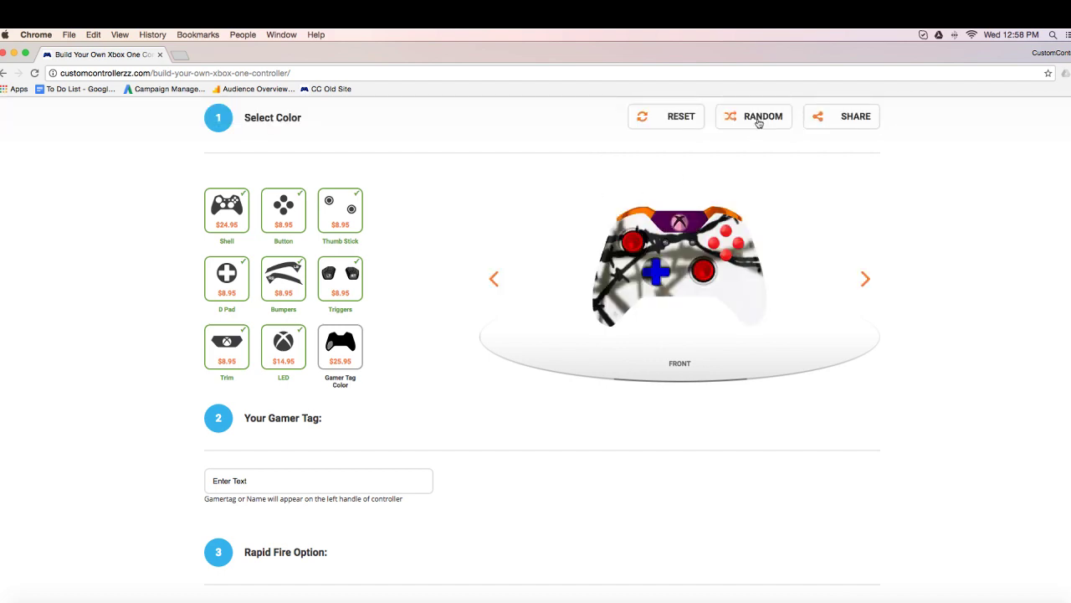
left_click(758, 122)
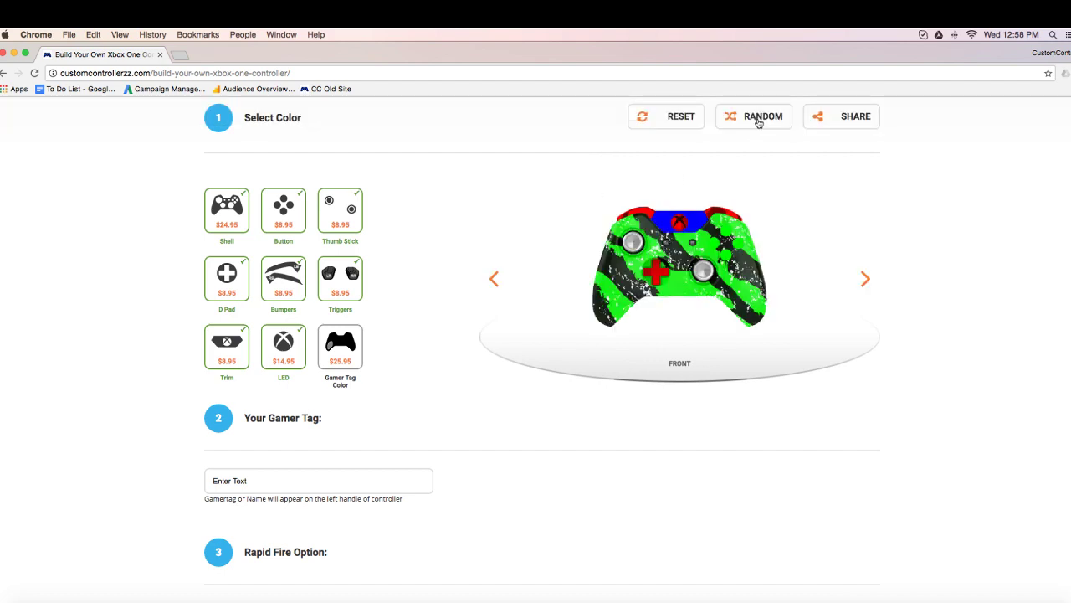
left_click(758, 122)
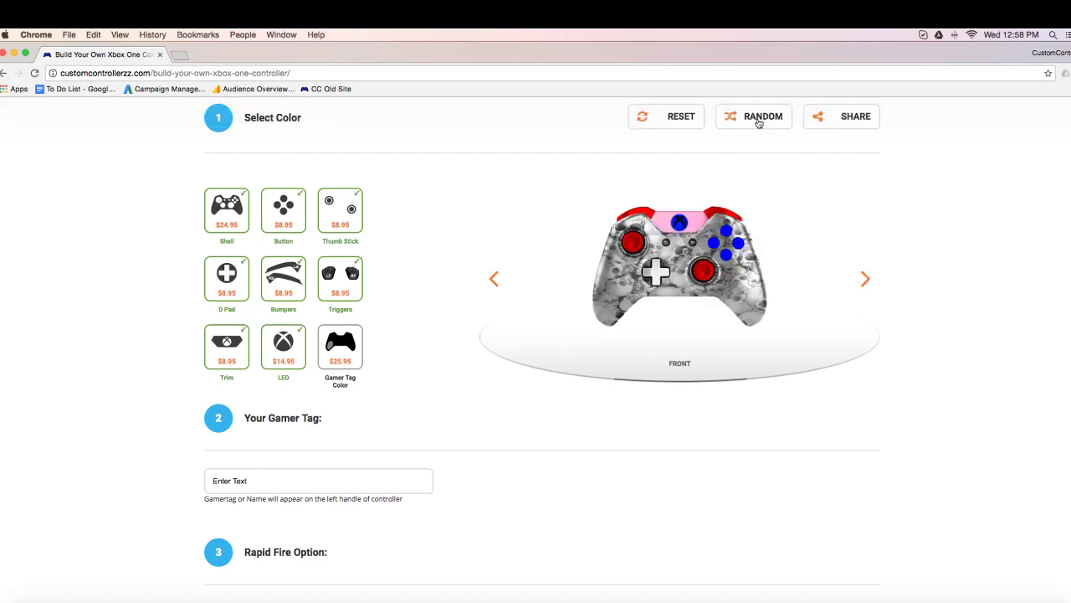
Set the gamer tag color to blue and enter "Custom Controllerzz" as the gamer tag
scroll(488, 254, "down", 5)
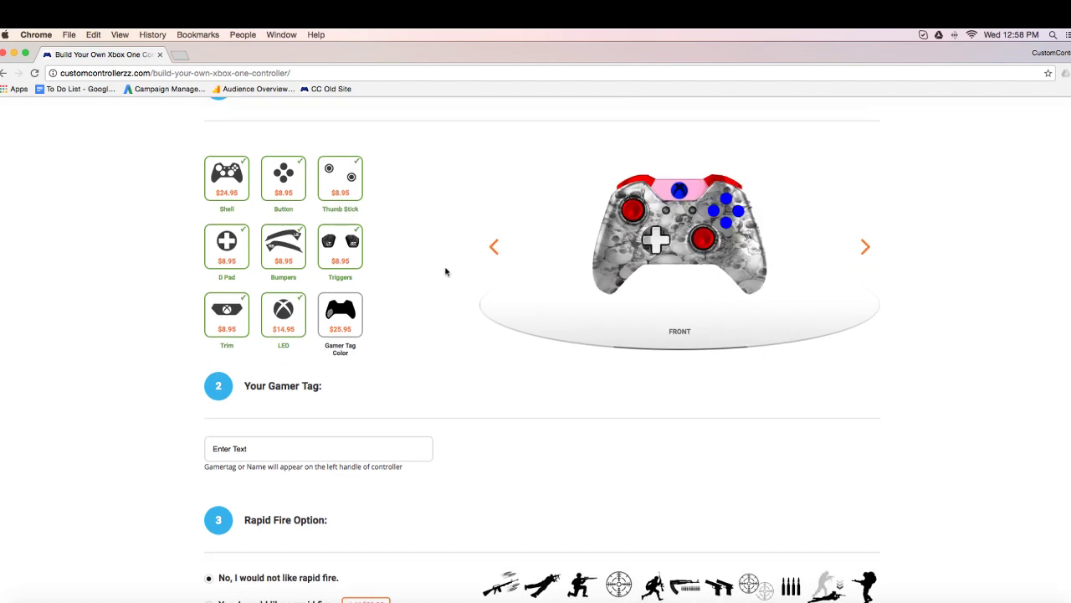
scroll(439, 281, "down", 2)
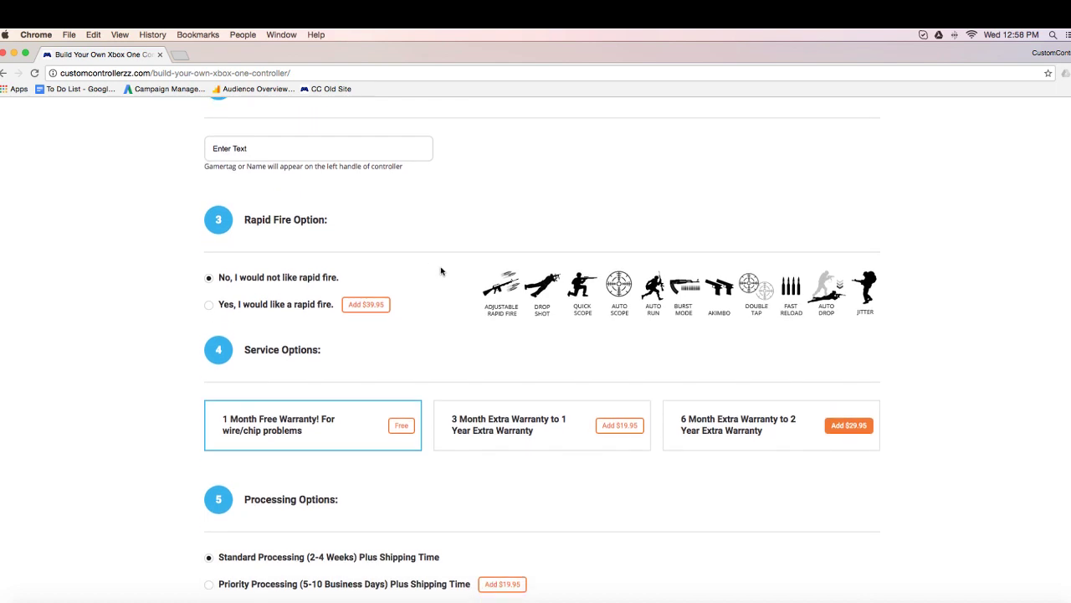
scroll(435, 268, "up", 4)
scroll(398, 226, "up", 2)
left_click(339, 266)
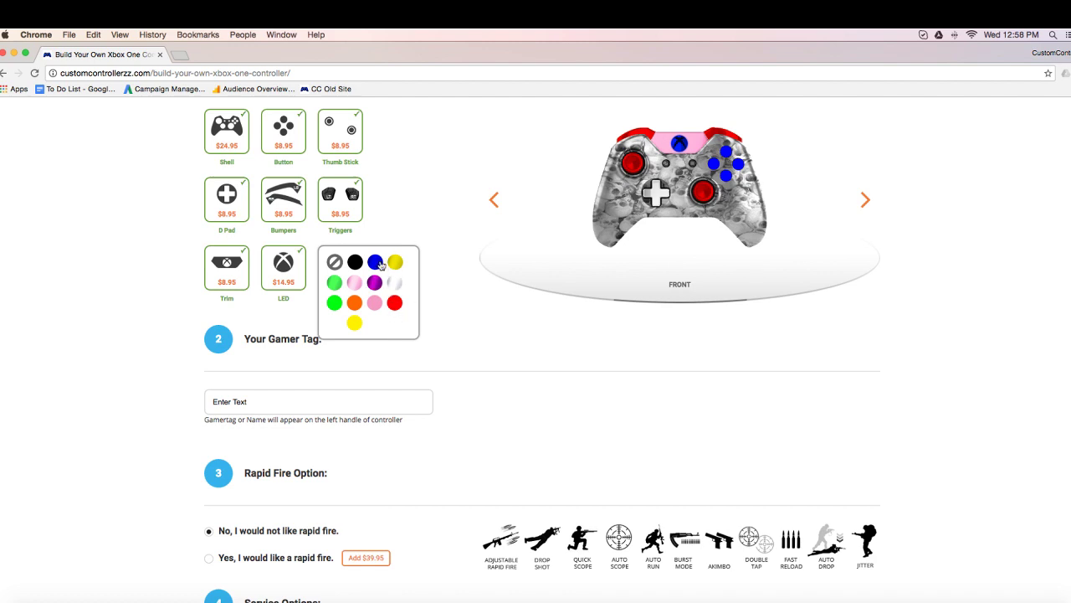
left_click(381, 265)
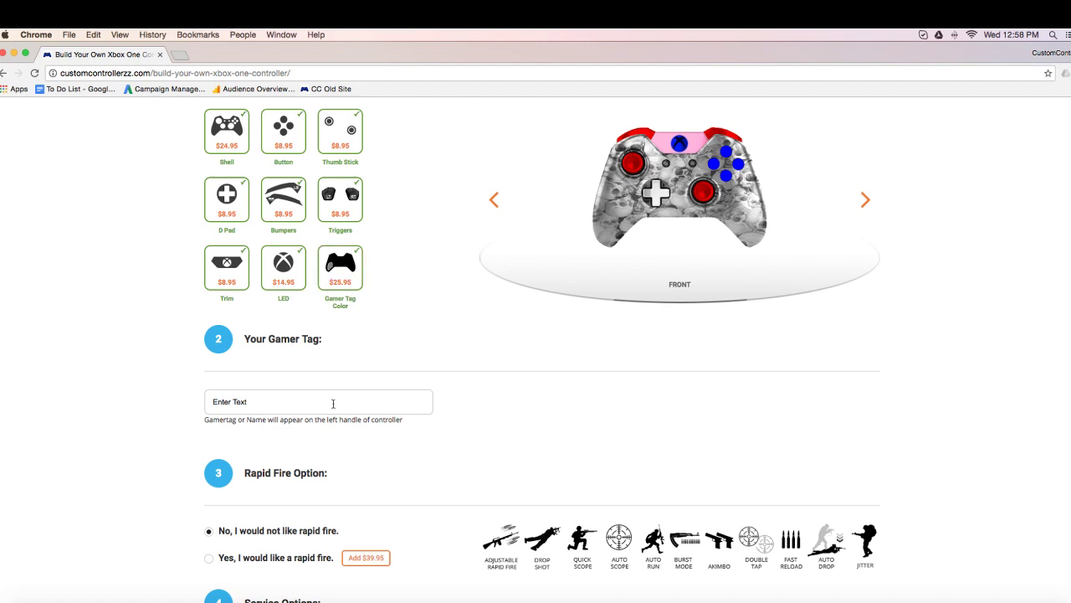
left_click(334, 400)
scroll(400, 439, "down", 1)
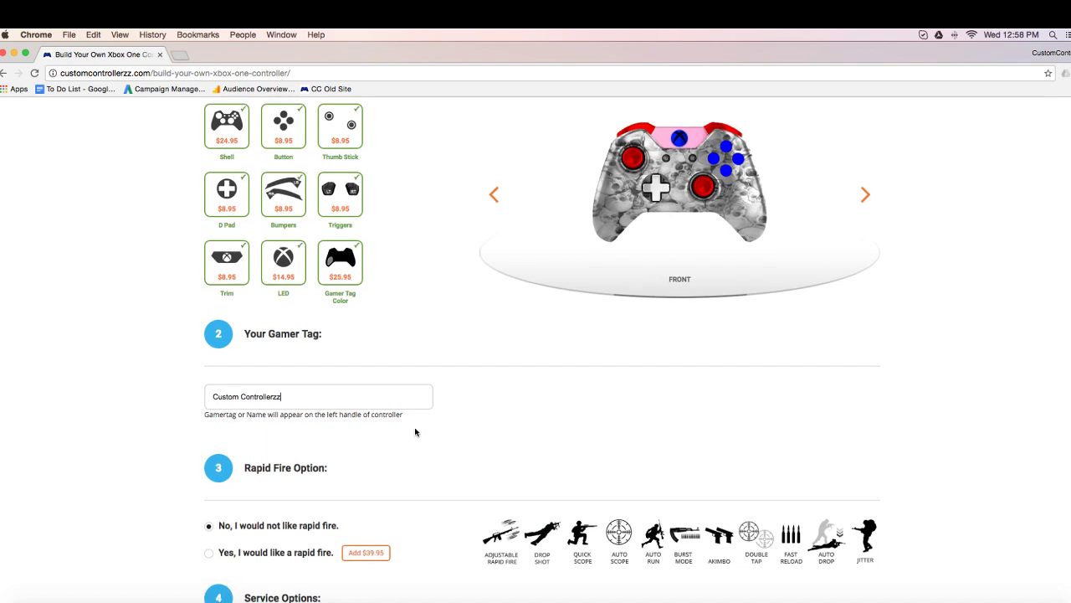
Highlight the note on the gamertag's placement, clear the selection, and look at the rapid fire, service and processing options
left_click_drag(407, 419, 194, 416)
scroll(186, 441, "down", 5)
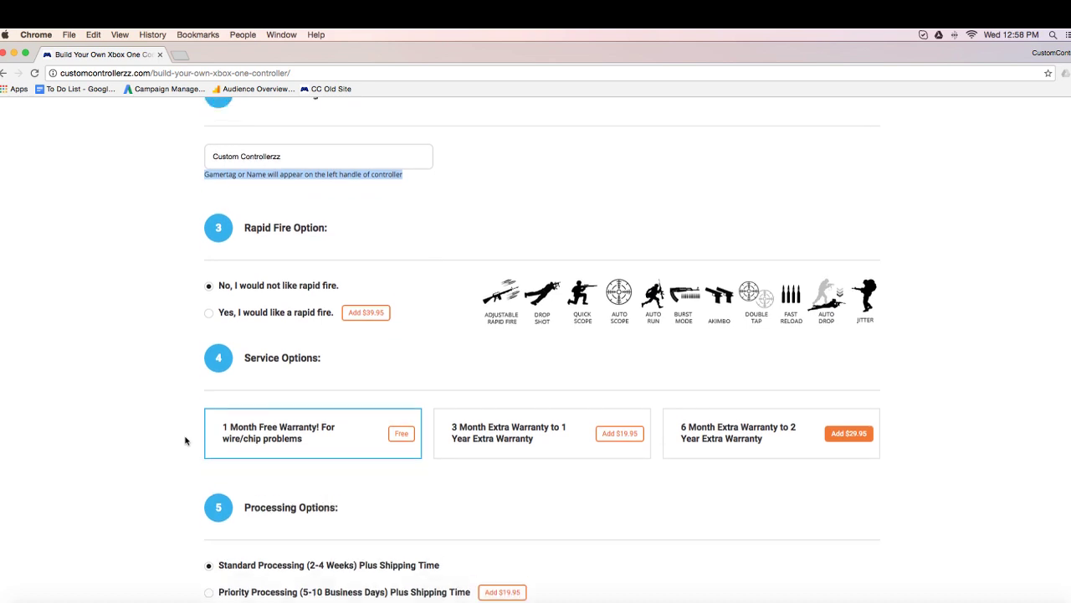
left_click(165, 300)
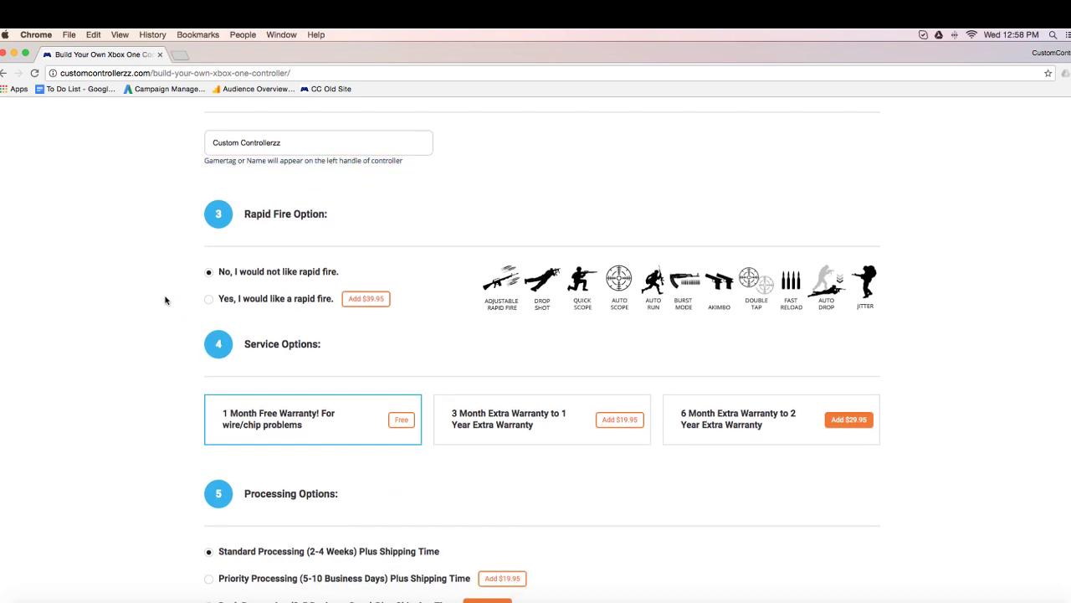
Add the rapid fire option and view the descriptions of its mods, from Adjustable Rapid Fire through Jitter
left_click(209, 301)
mouse_move(503, 287)
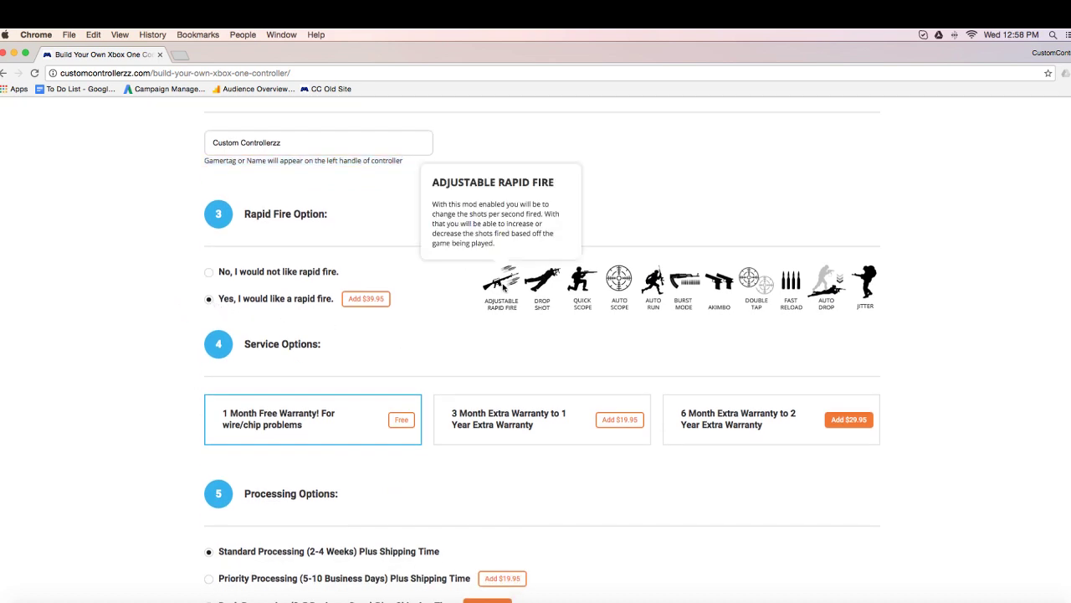
mouse_move(549, 289)
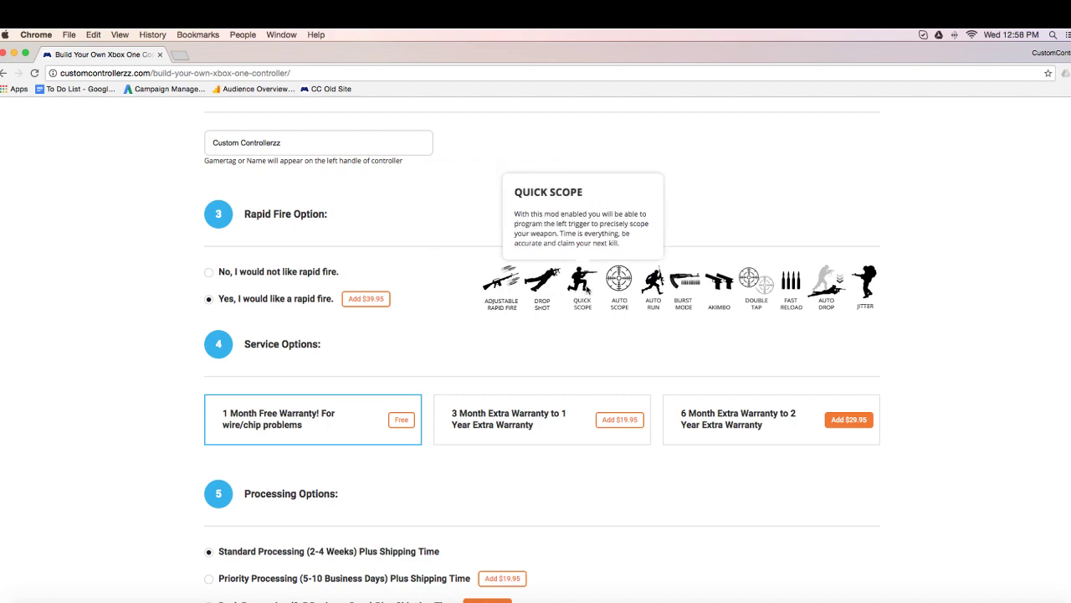
mouse_move(617, 290)
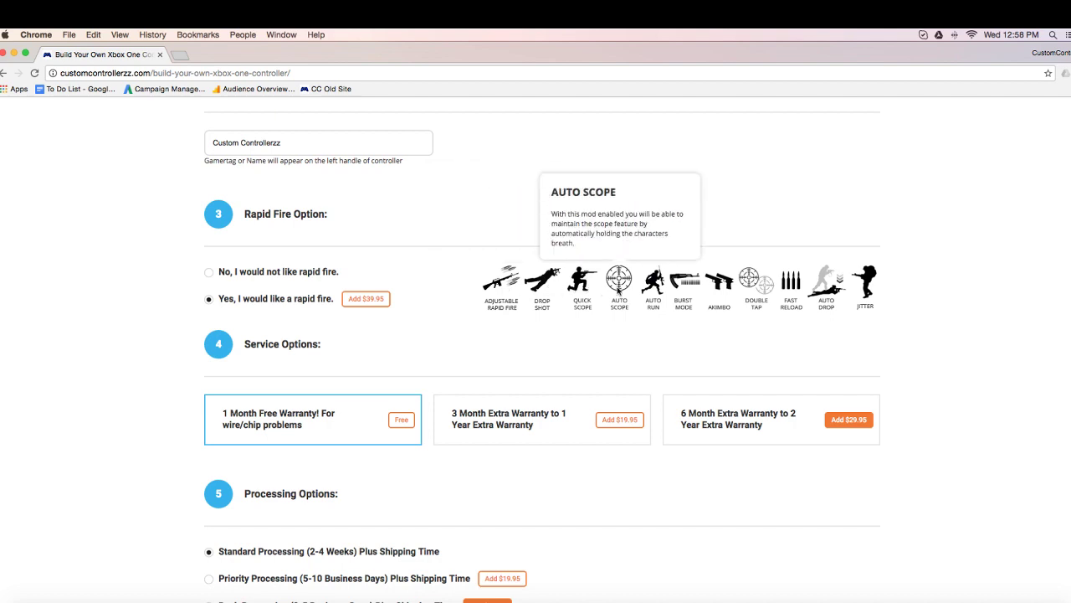
mouse_move(655, 291)
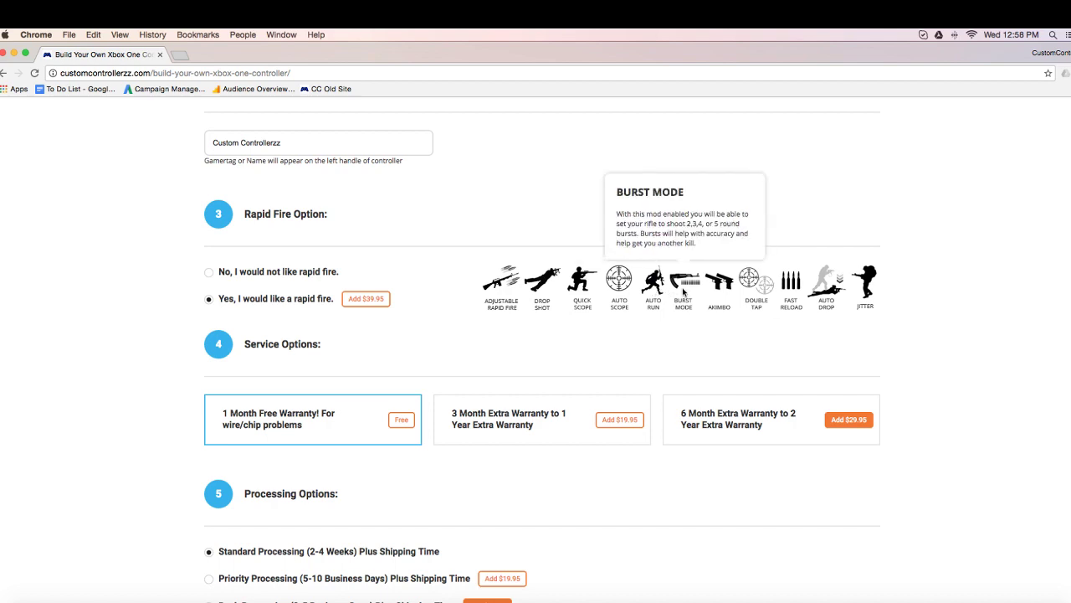
mouse_move(730, 290)
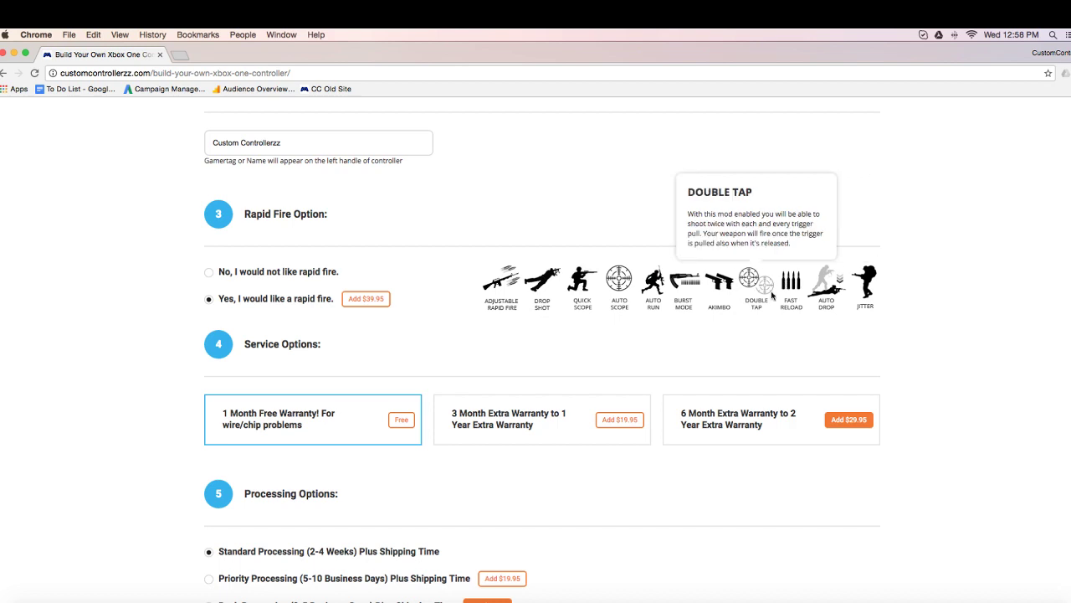
mouse_move(784, 289)
mouse_move(856, 291)
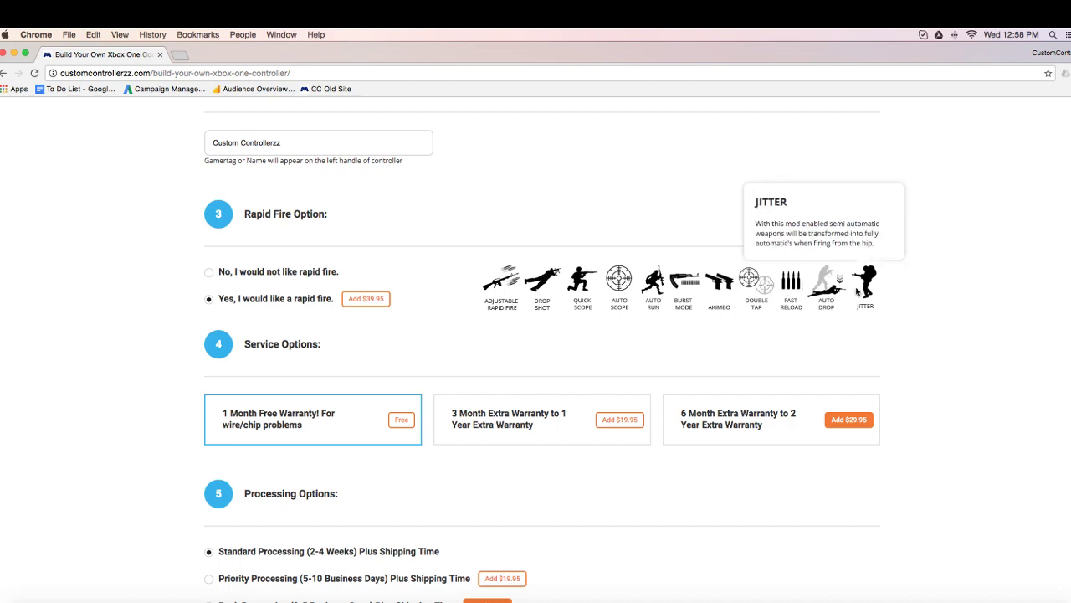
Look through the service, processing, protective case and charge cable options, down to the Xbox One build summary
scroll(875, 331, "down", 5)
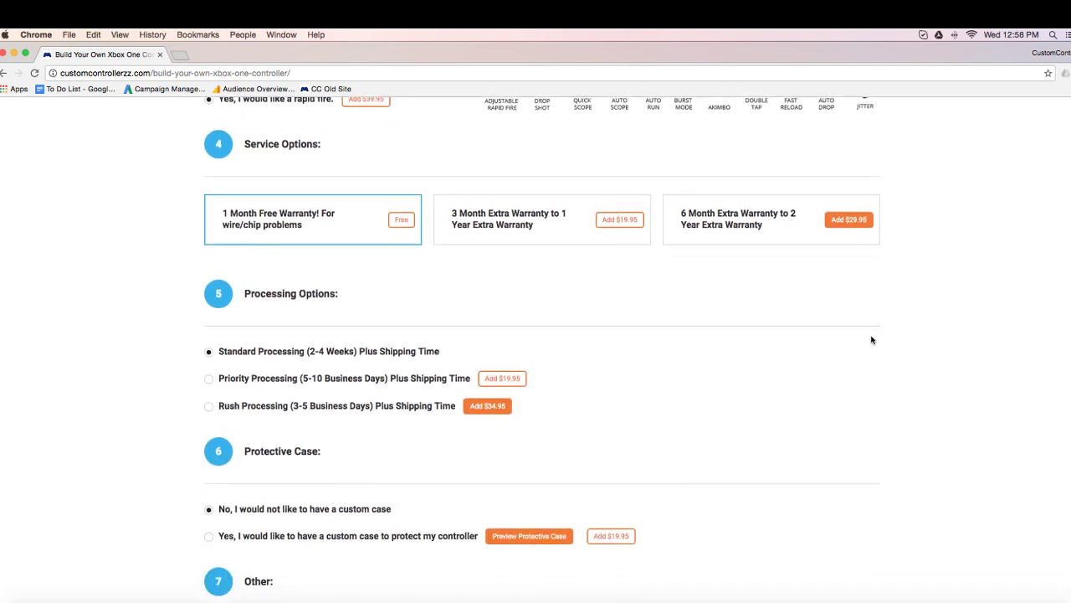
scroll(623, 240, "down", 4)
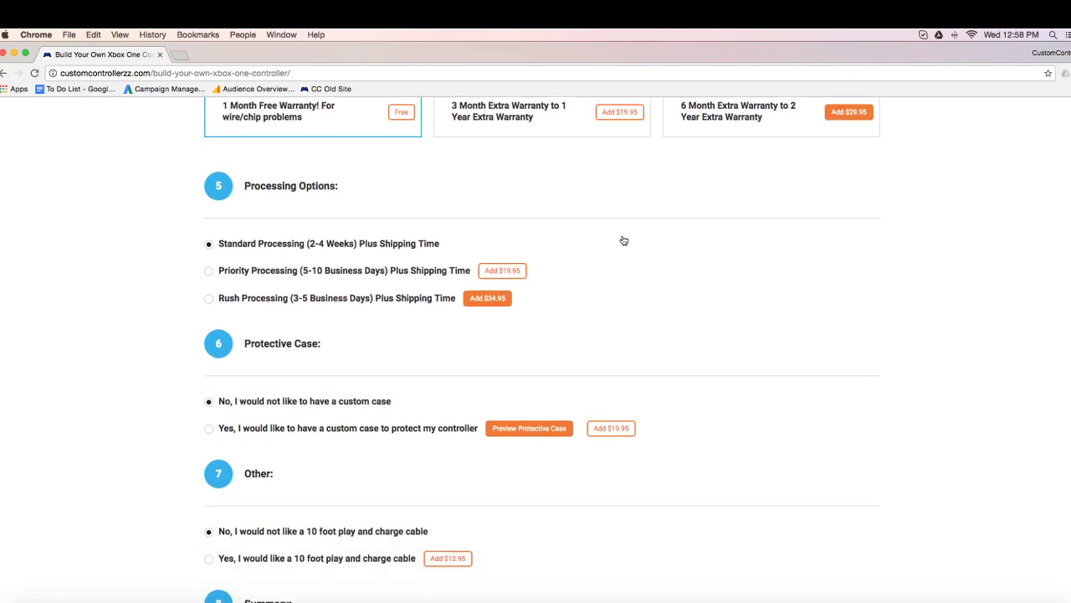
scroll(622, 243, "down", 7)
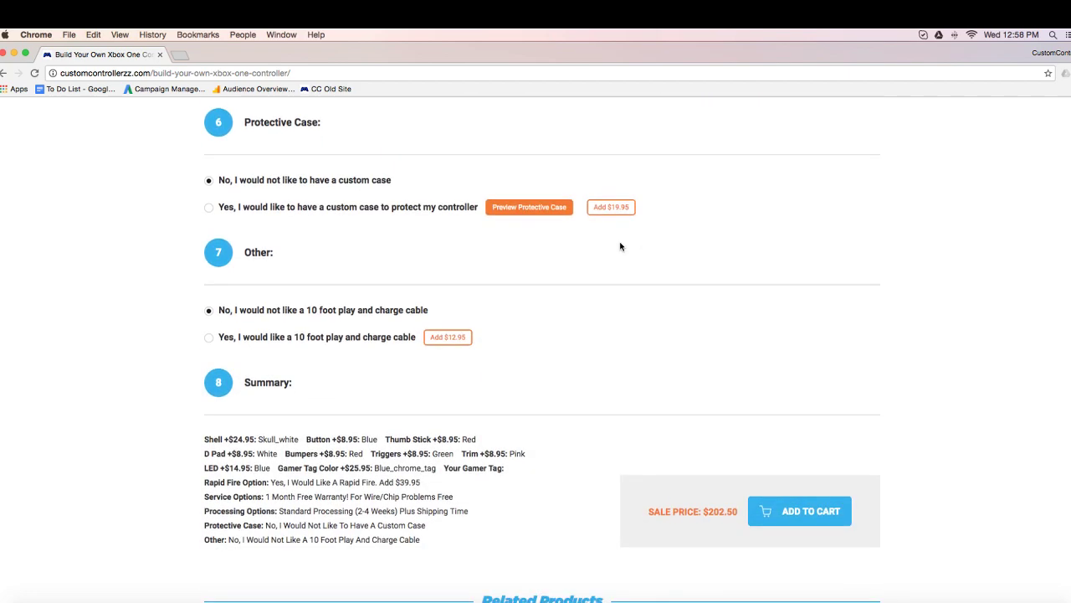
Go to the Build Your Own page and open the PS4 controller builder
scroll(620, 246, "up", 20)
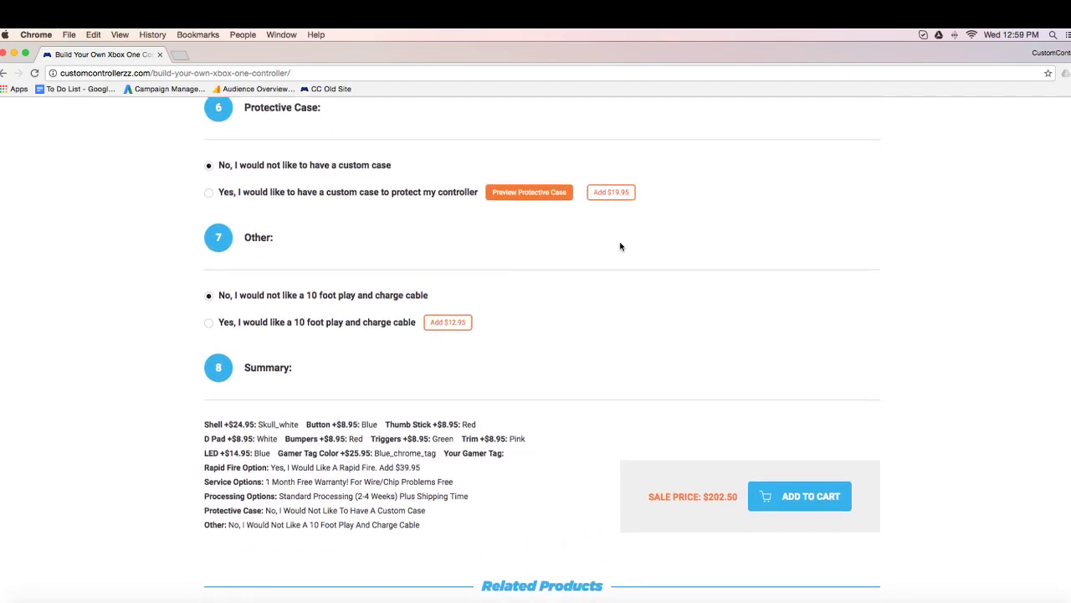
scroll(615, 243, "up", 3)
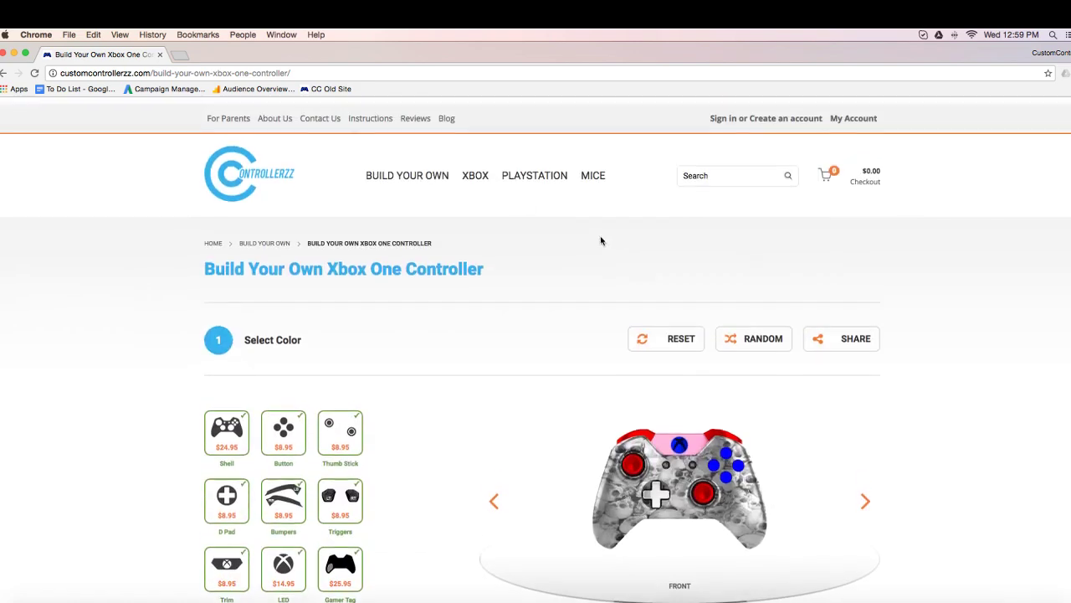
left_click(439, 177)
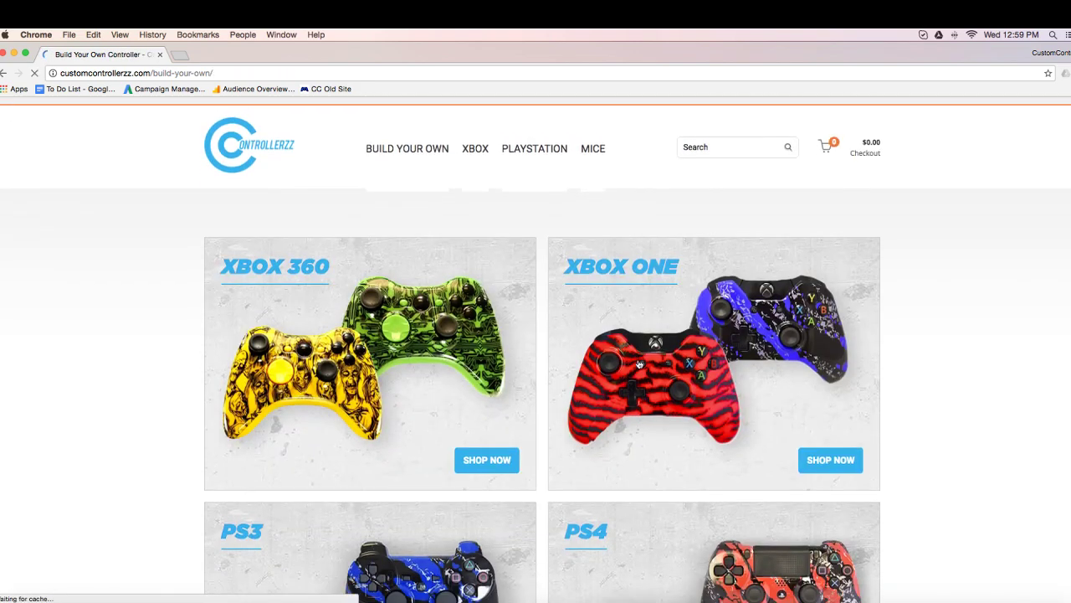
scroll(645, 349, "down", 6)
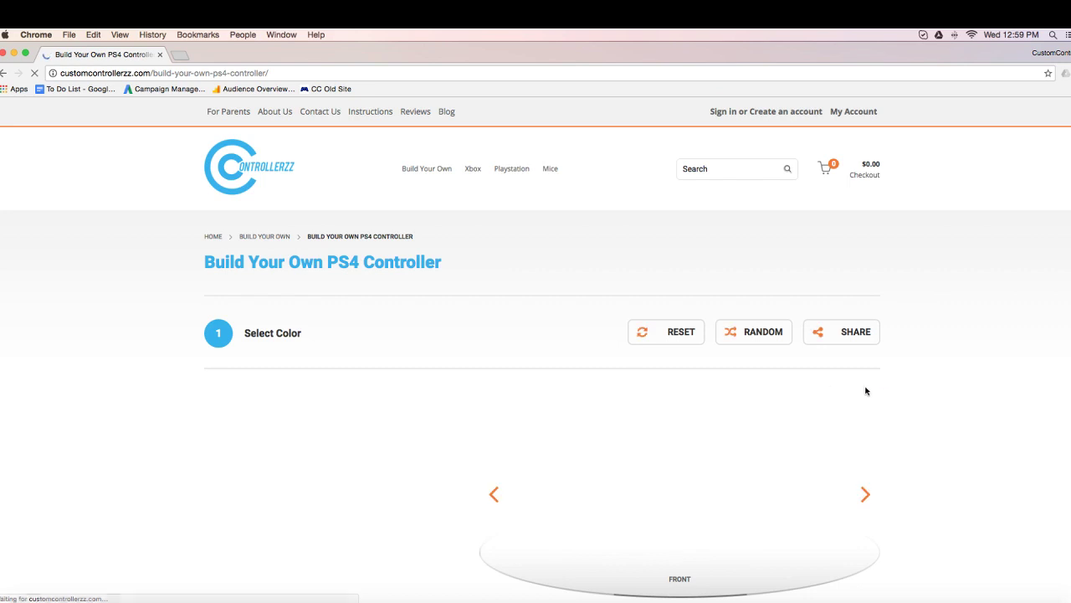
Randomize the PS4 controller design twice
scroll(887, 390, "down", 3)
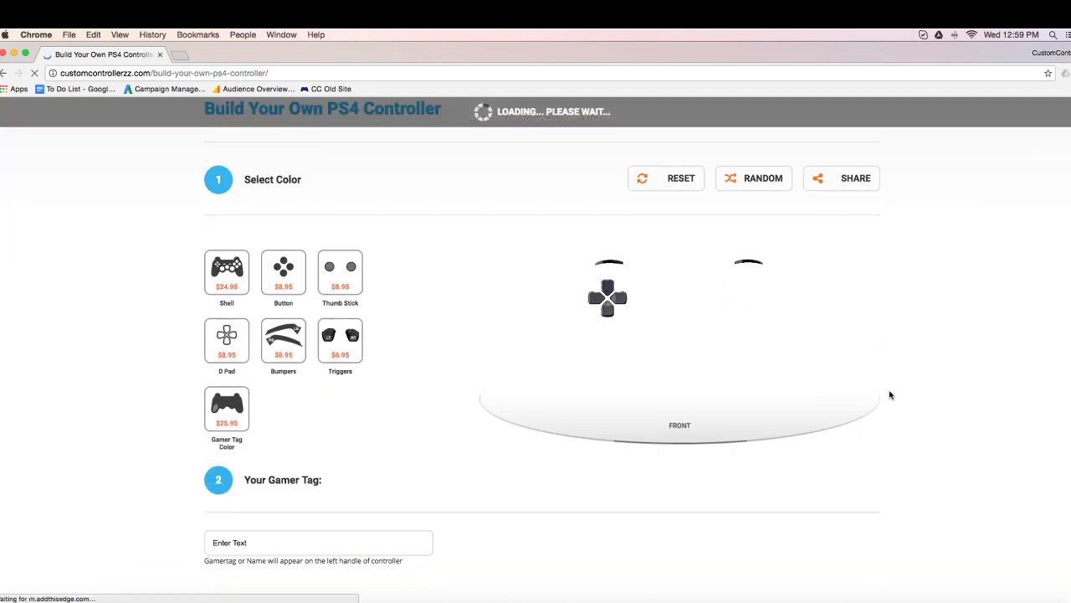
left_click(755, 179)
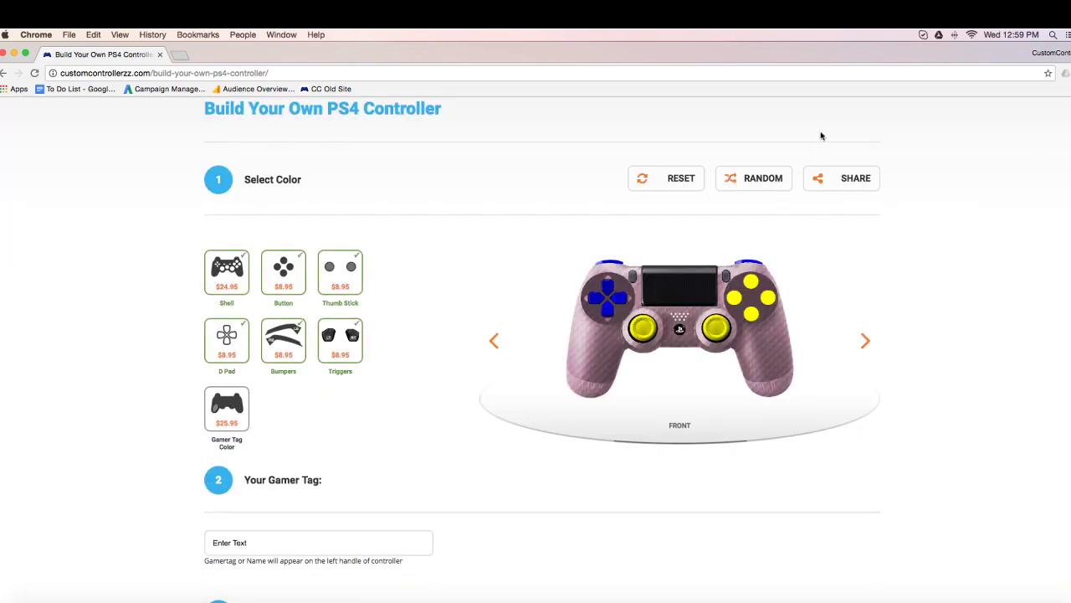
left_click(768, 179)
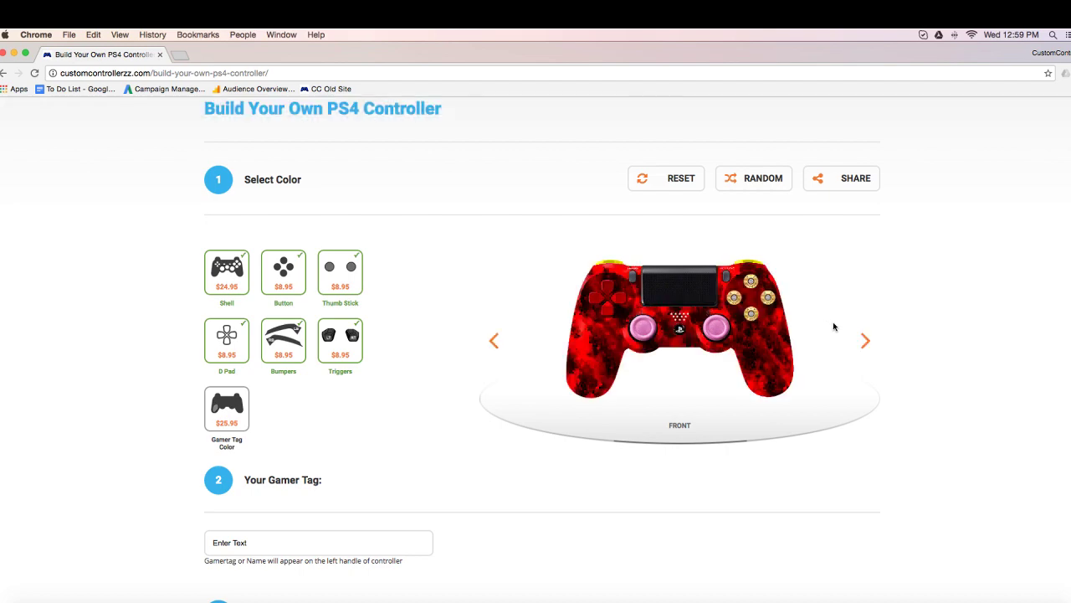
Look over the remaining PS4 build options and add the controller to the cart with their default selections
scroll(919, 357, "down", 5)
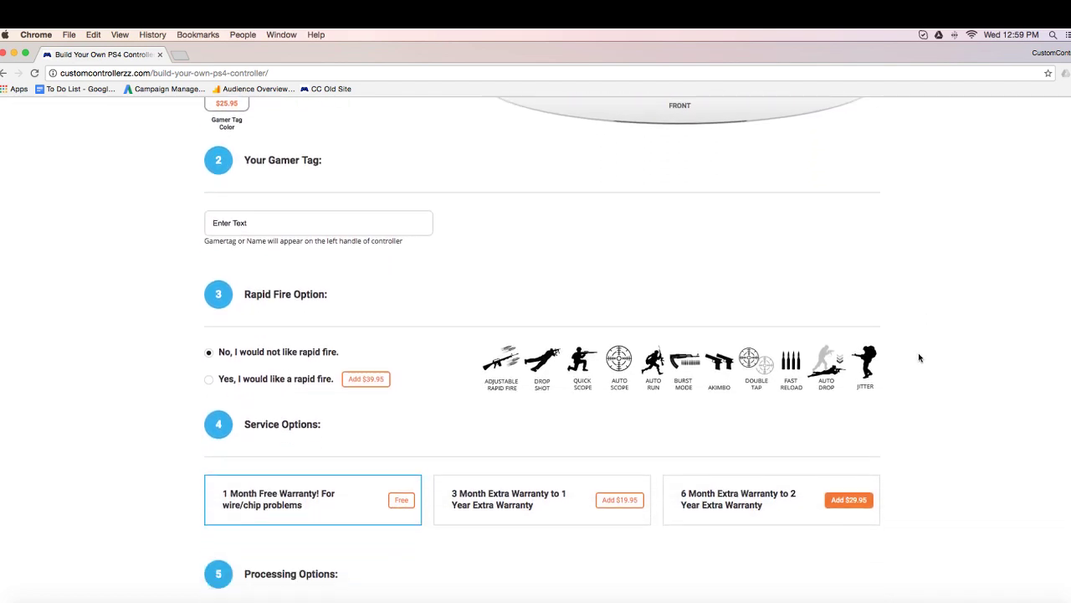
scroll(919, 357, "down", 8)
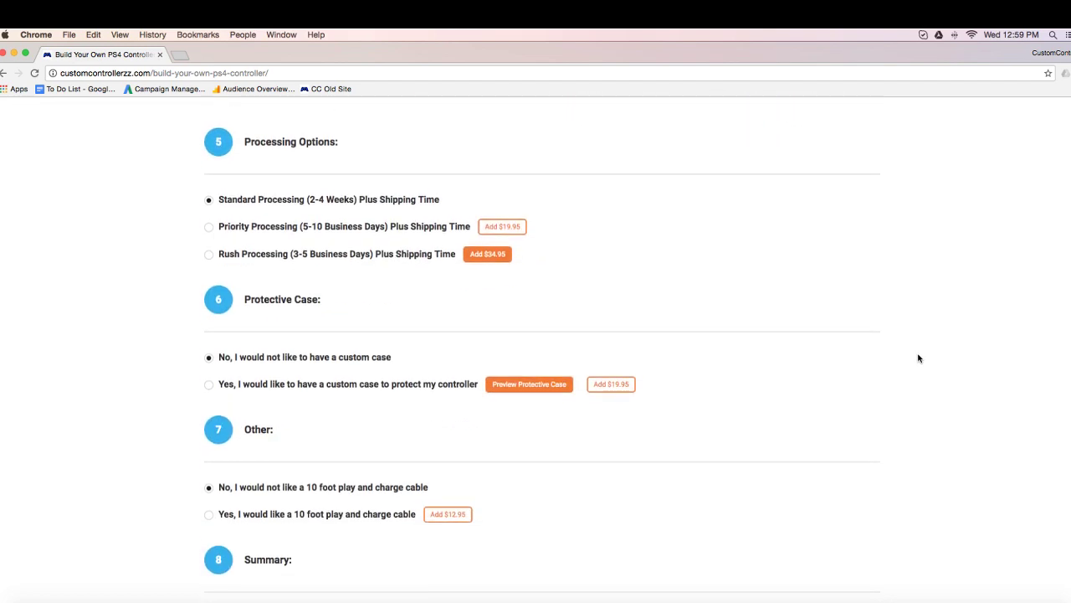
left_click(810, 448)
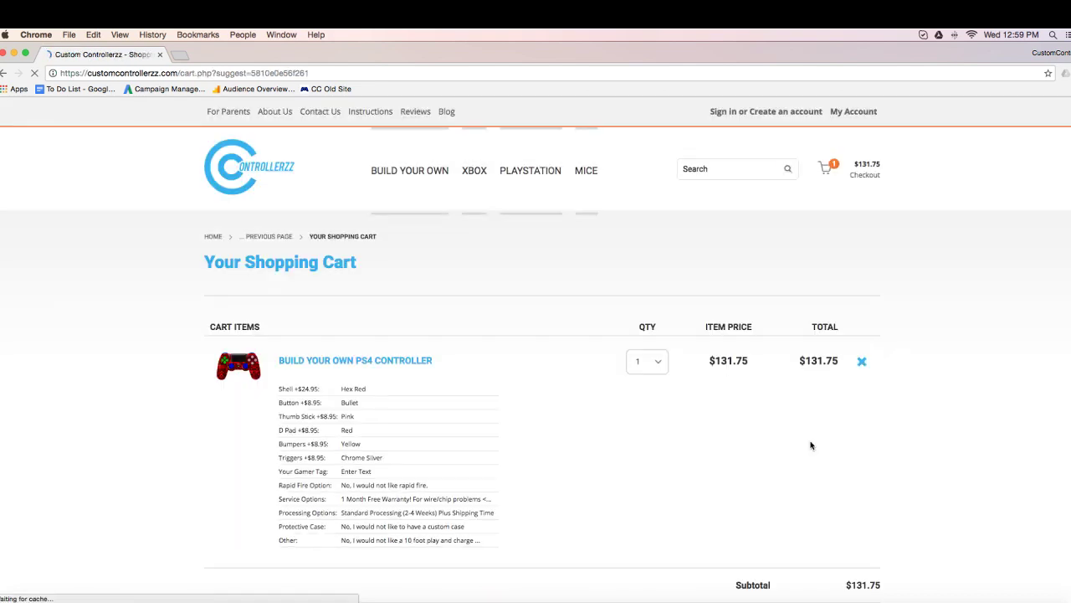
Apply the coupon code BUILDNOW to the shopping cart and check the discount and grand total
scroll(651, 448, "down", 2)
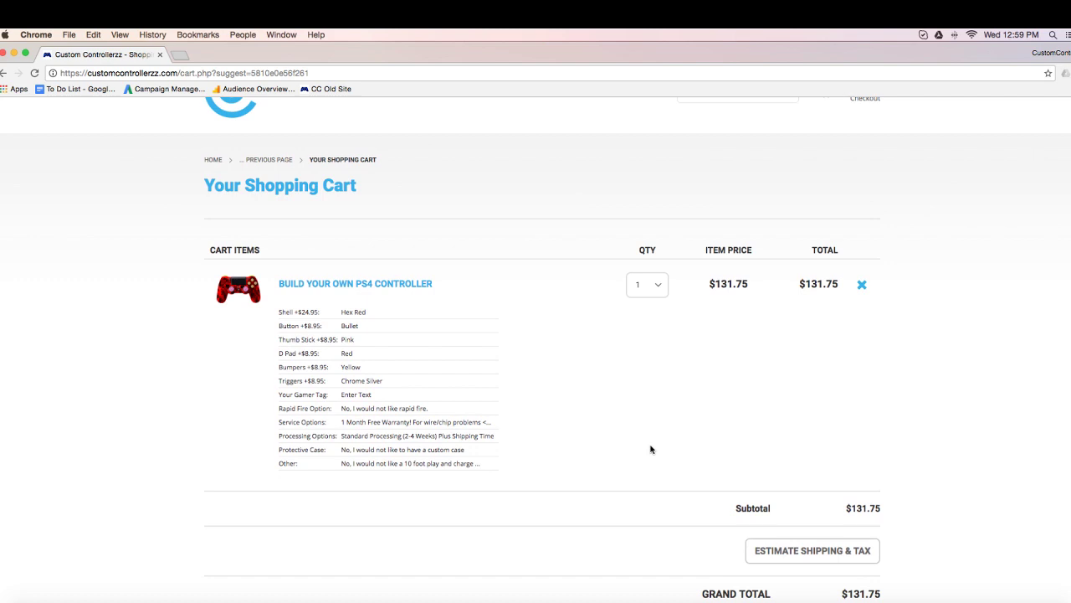
scroll(650, 449, "down", 3)
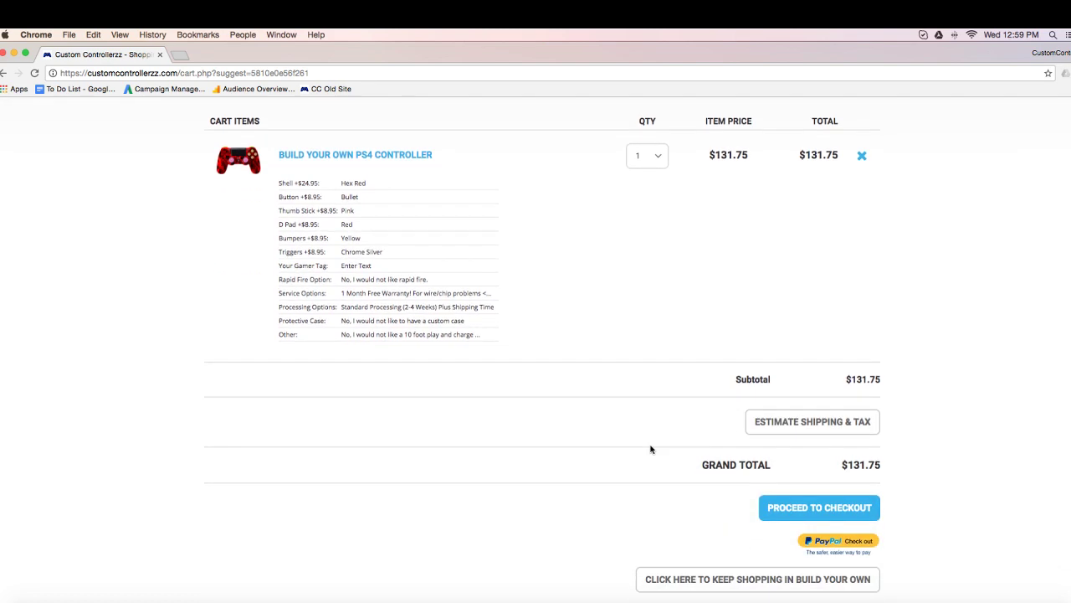
scroll(650, 449, "down", 5)
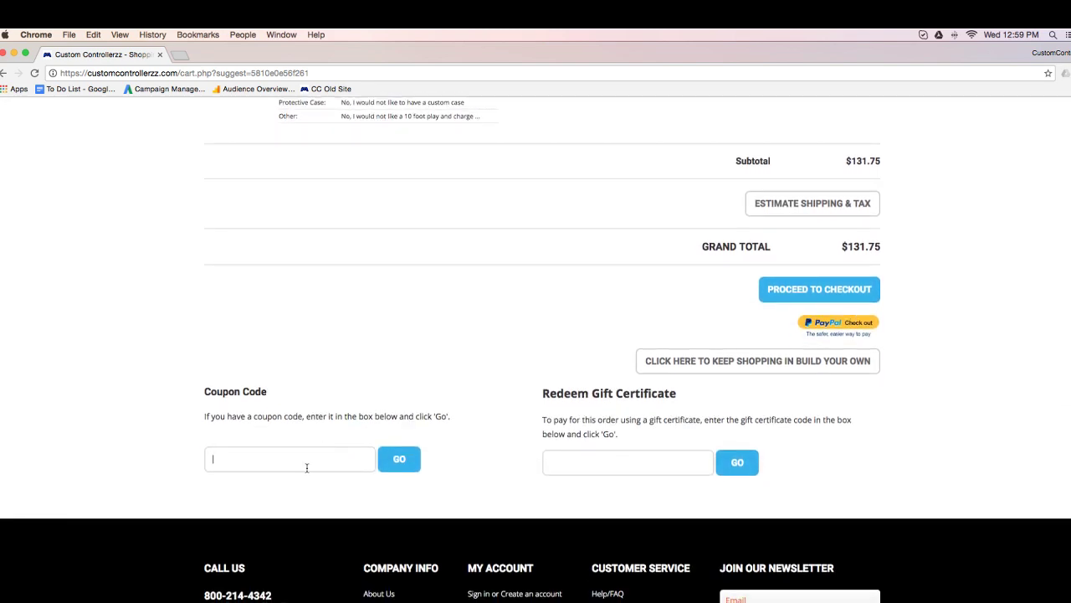
left_click(307, 468)
type("BUI")
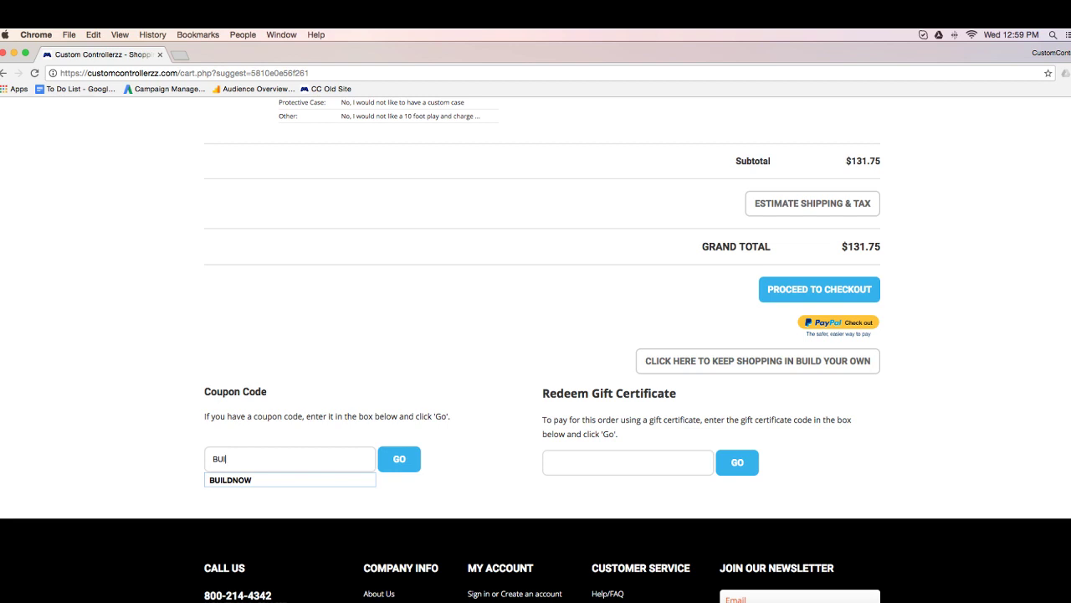
key("Down")
key("Return")
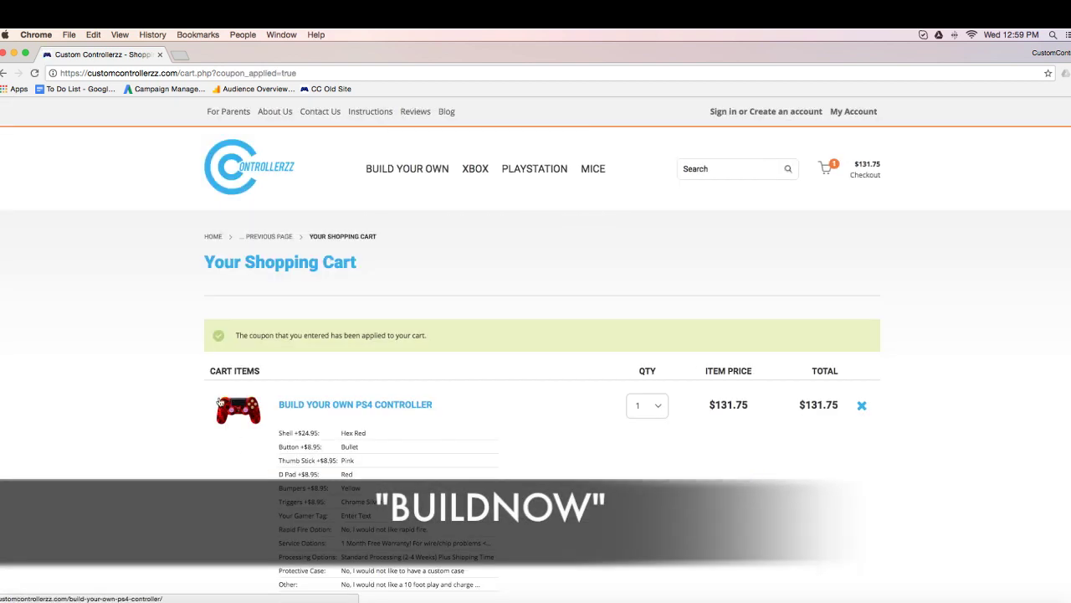
scroll(847, 427, "down", 5)
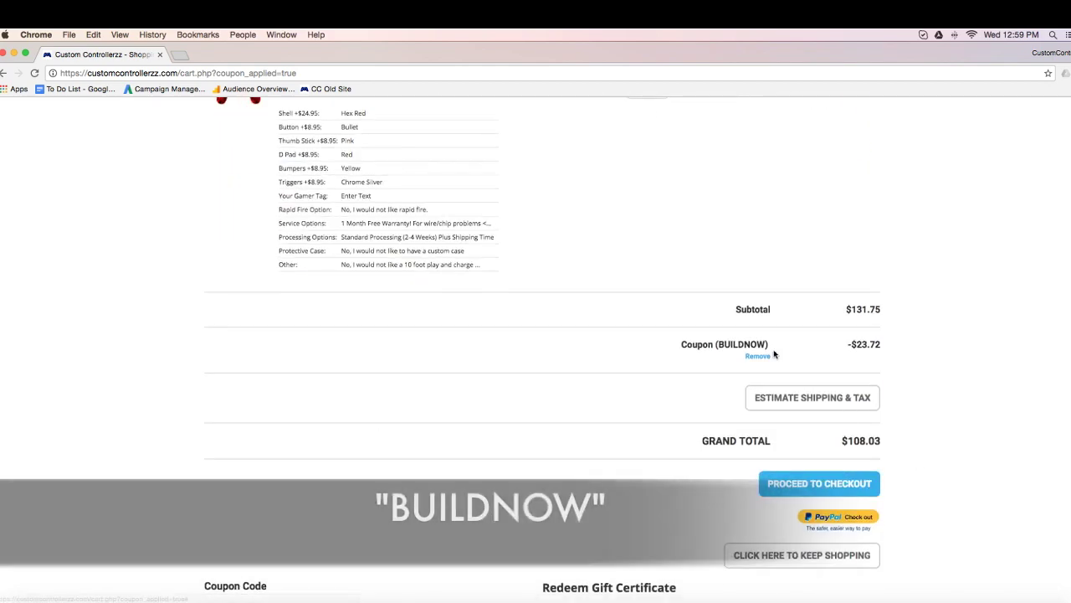
scroll(770, 418, "down", 3)
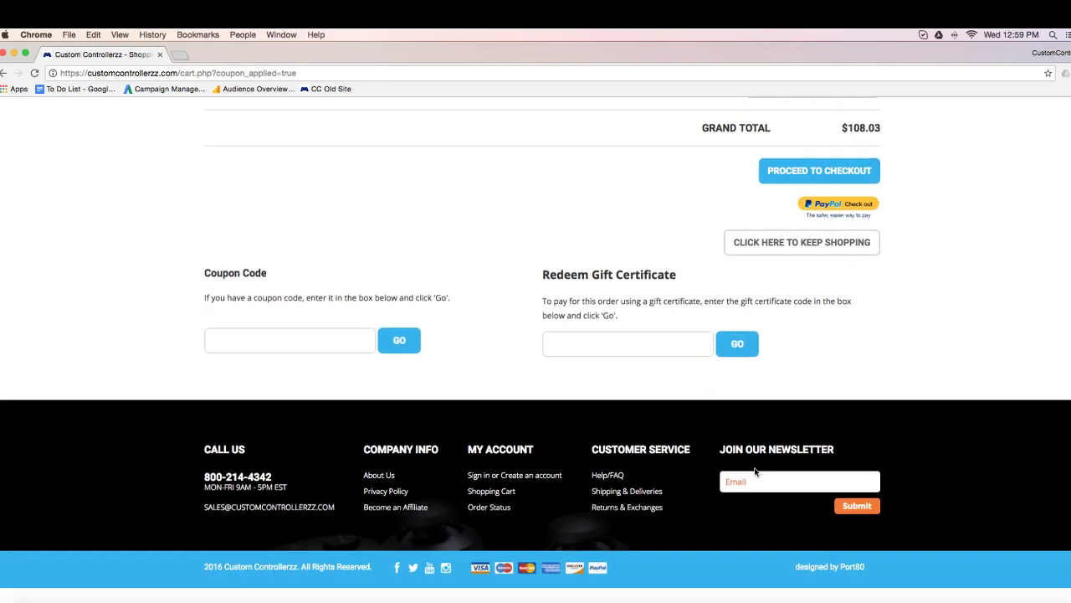
Return to the site's home page and look through its promotions and product categories
scroll(502, 335, "up", 10)
left_click(236, 171)
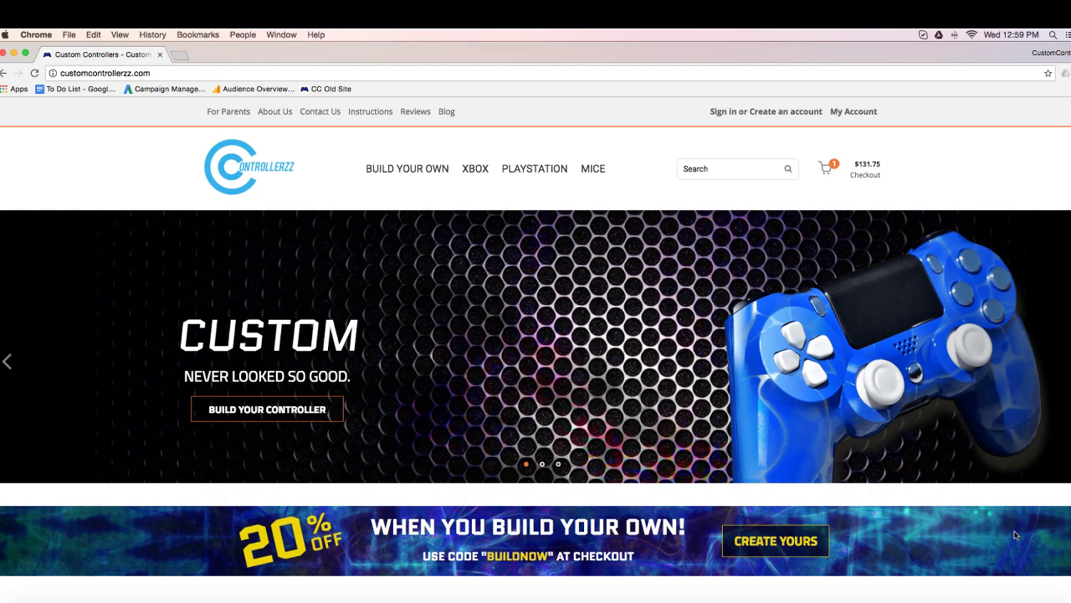
scroll(1015, 535, "down", 5)
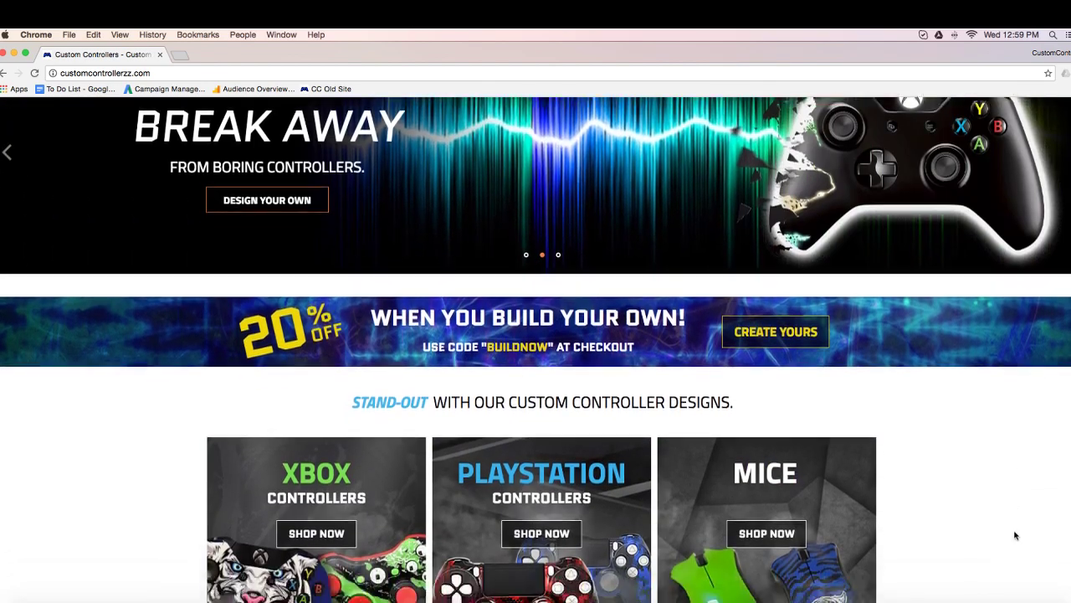
scroll(1015, 535, "down", 8)
scroll(1015, 535, "up", 13)
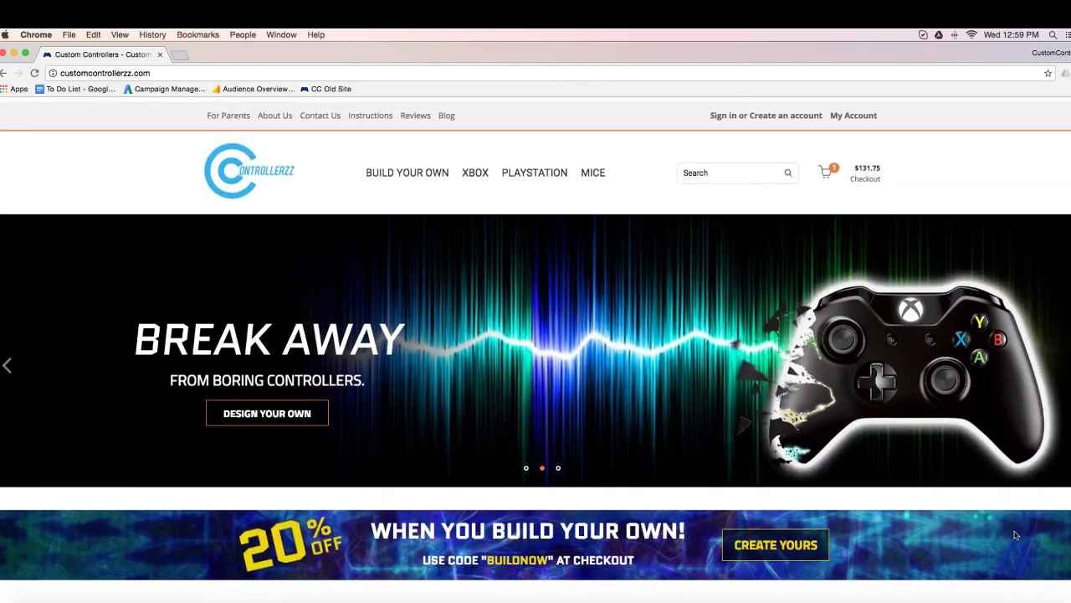